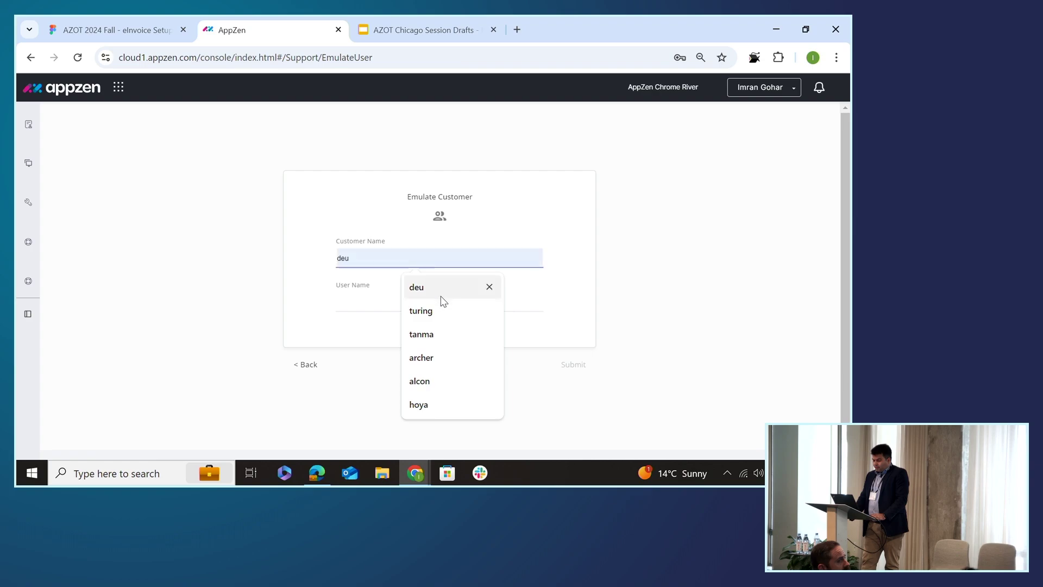
Emulate customer Turing Co by choosing it as the customer, filling in the user's name and submitting the form
{"action": "left_click", "coordinate": [435, 310]}
{"action": "left_click", "coordinate": [397, 287]}
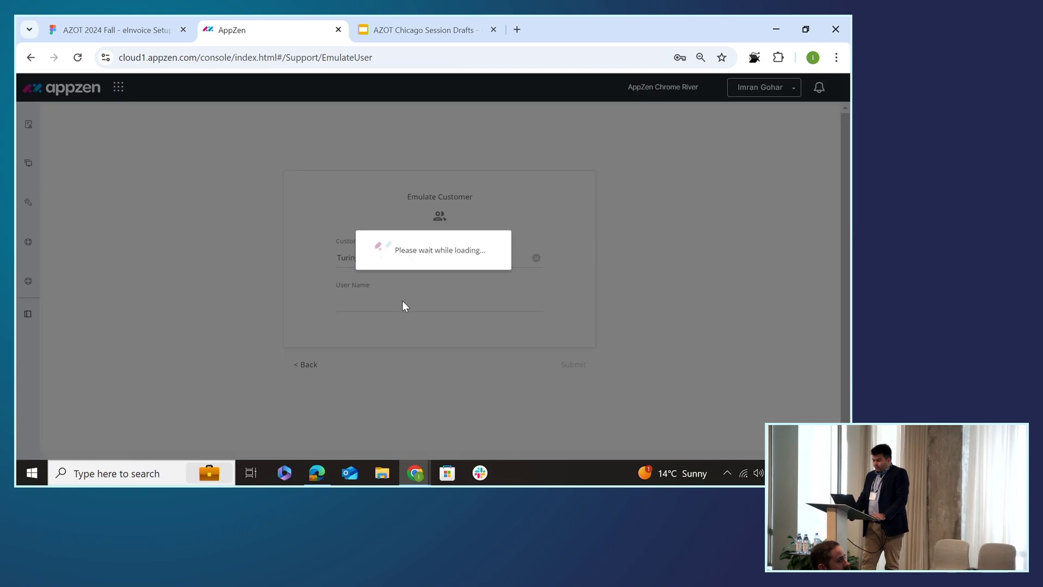
{"action": "left_click", "coordinate": [402, 302]}
{"action": "left_click", "coordinate": [486, 163]}
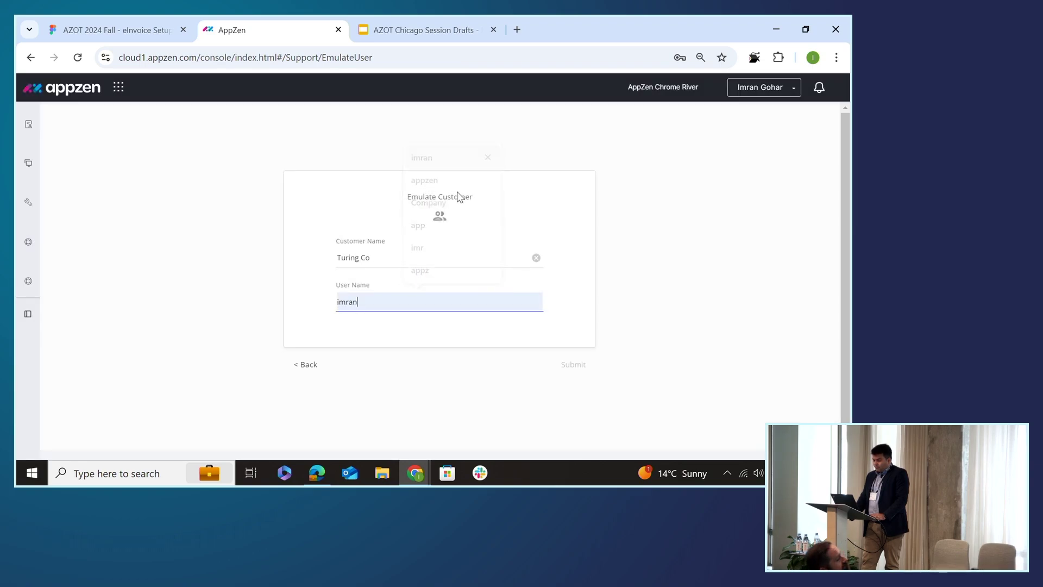
{"action": "left_click", "coordinate": [456, 340]}
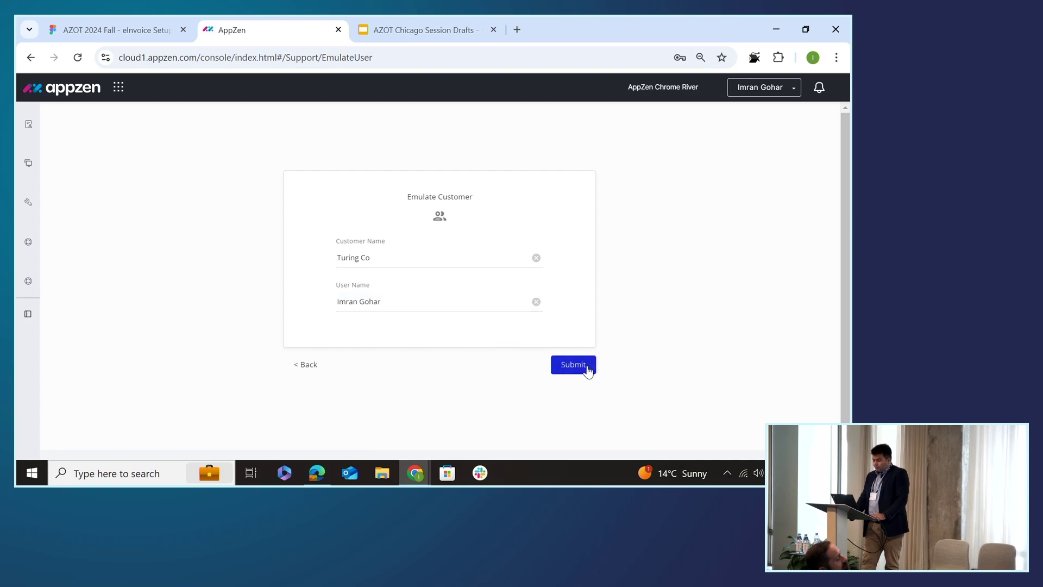
{"action": "left_click", "coordinate": [587, 368]}
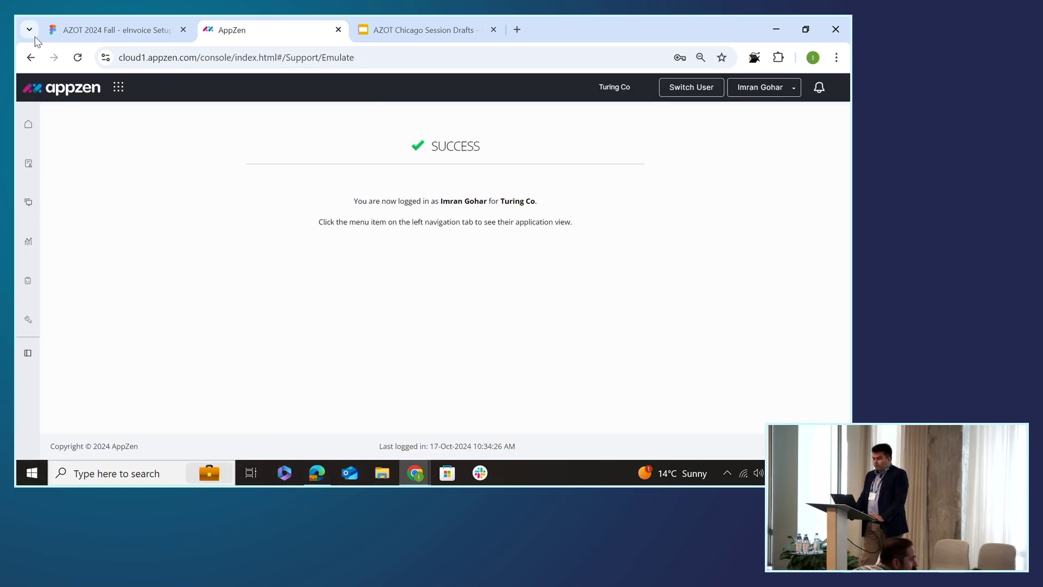
Switch to Autonomous AP, open its Exception settings under Setup & configuration, and collapse the navigation
{"action": "left_click", "coordinate": [118, 87]}
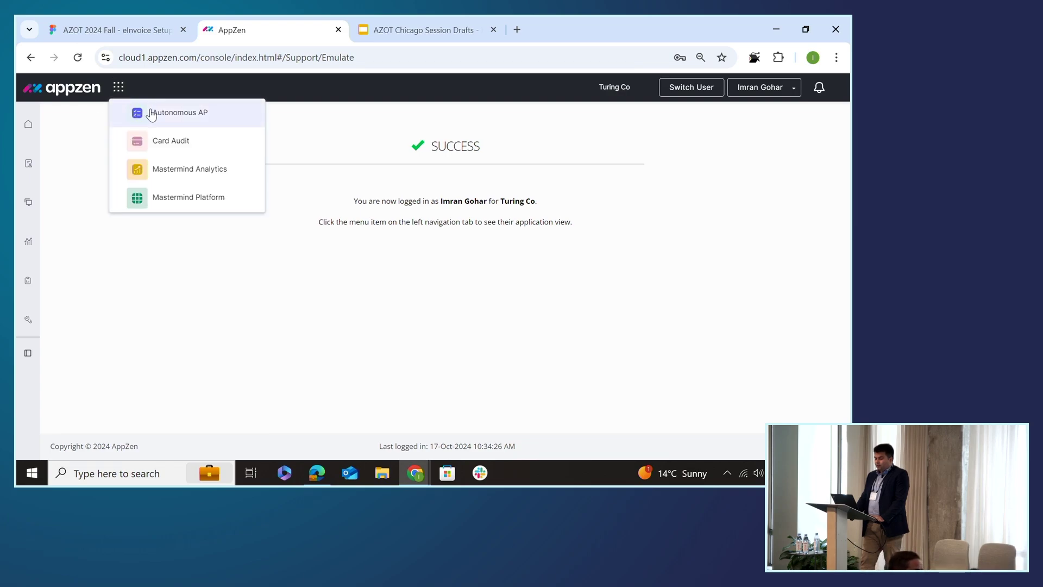
{"action": "left_click", "coordinate": [151, 111]}
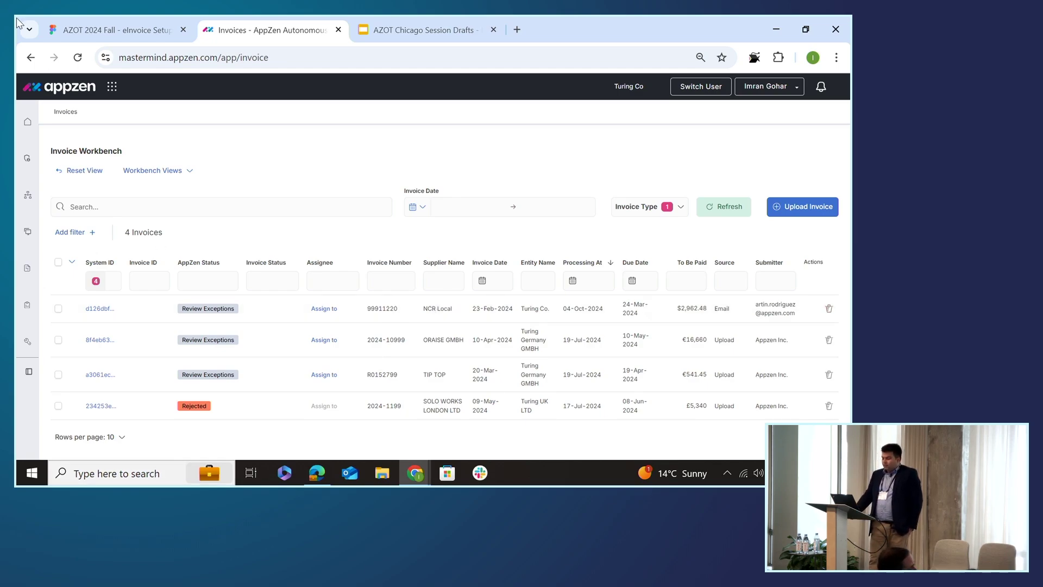
{"action": "left_click", "coordinate": [30, 374]}
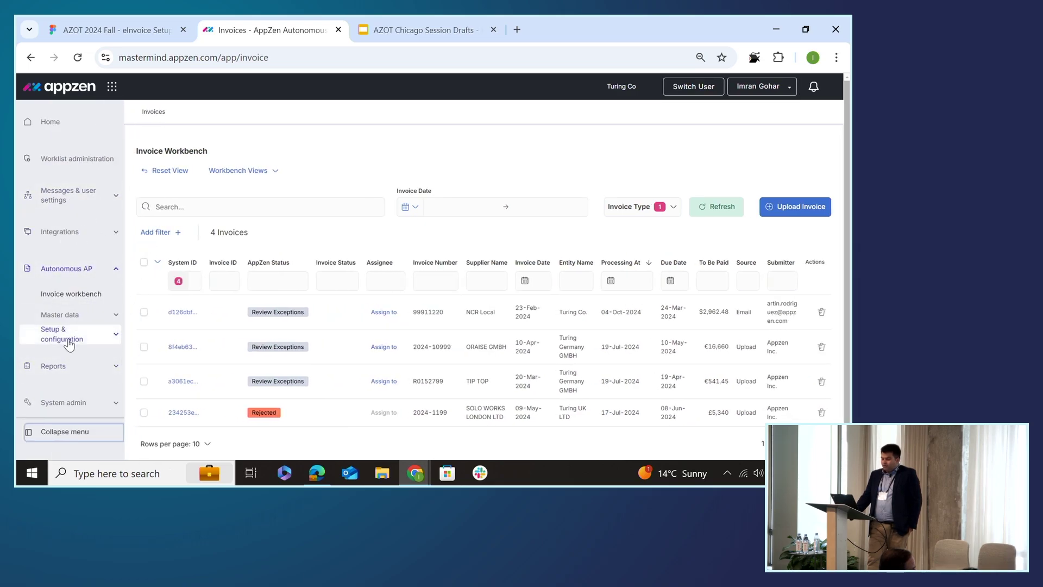
{"action": "left_click", "coordinate": [68, 343]}
{"action": "scroll", "coordinate": [81, 347], "scroll_direction": "down", "scroll_amount": 3}
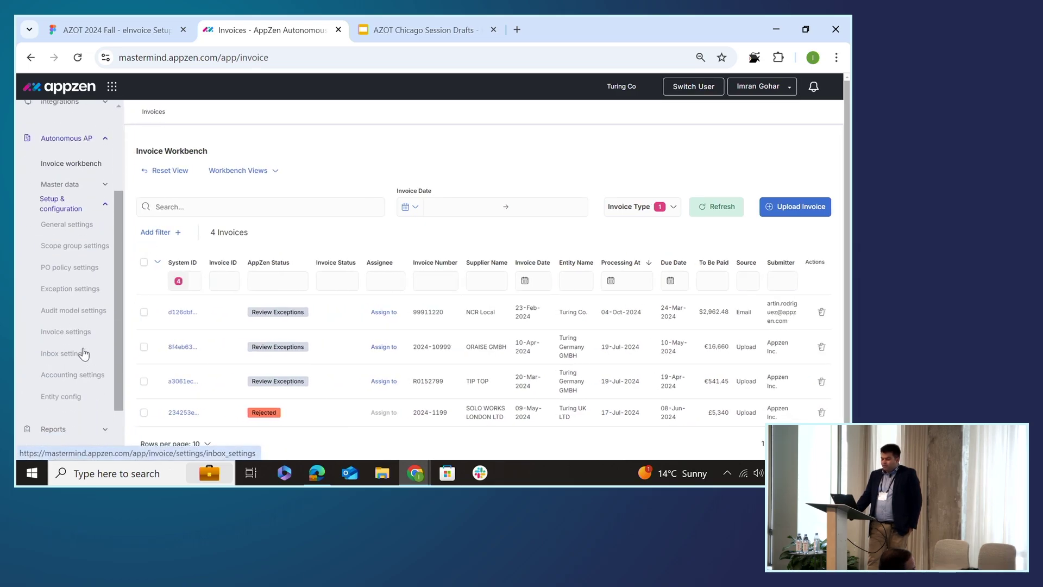
{"action": "left_click", "coordinate": [91, 296]}
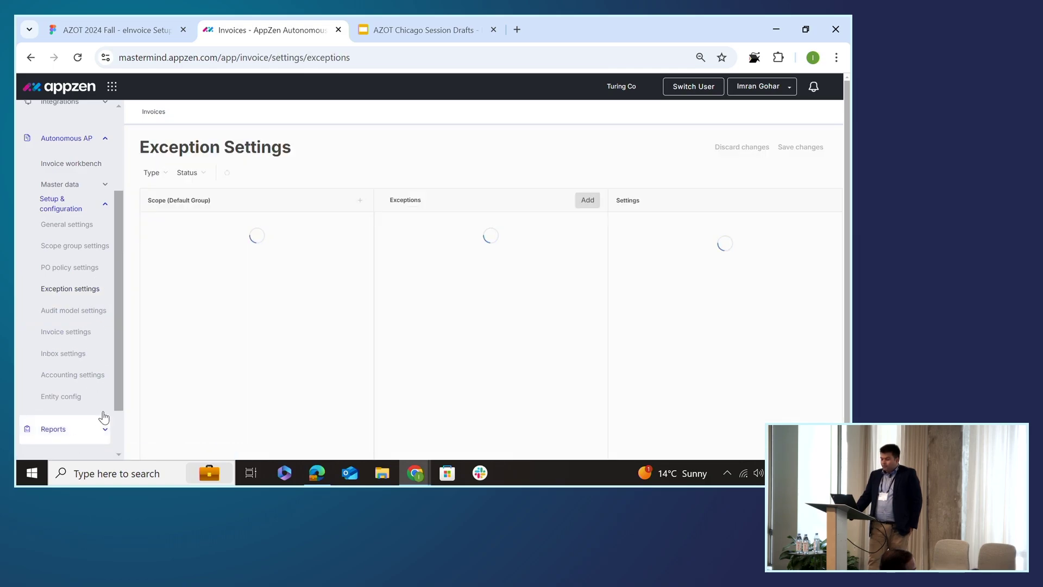
{"action": "scroll", "coordinate": [104, 417], "scroll_direction": "down", "scroll_amount": 2}
{"action": "left_click", "coordinate": [67, 438]}
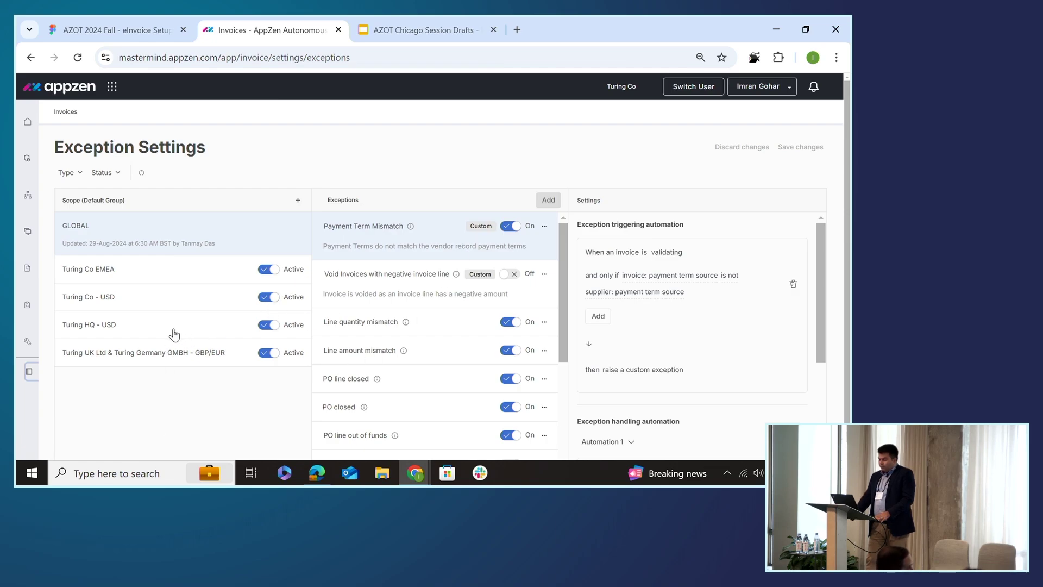
Open the Turing Co - USD scope and turn its PO closed exception off and back on
{"action": "left_click", "coordinate": [139, 301]}
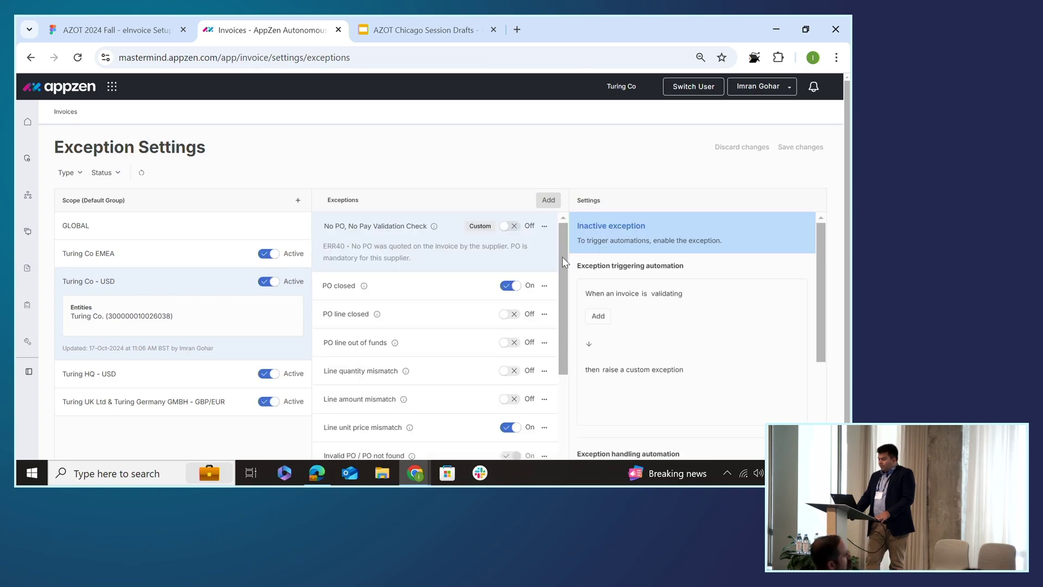
{"action": "scroll", "coordinate": [562, 257], "scroll_direction": "down", "scroll_amount": 2}
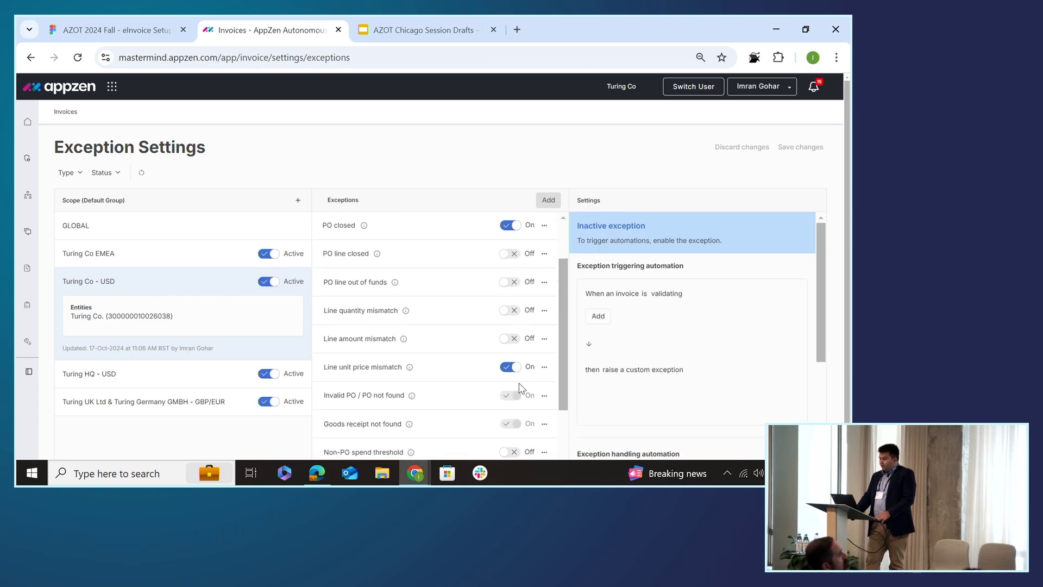
{"action": "mouse_move", "coordinate": [407, 478]}
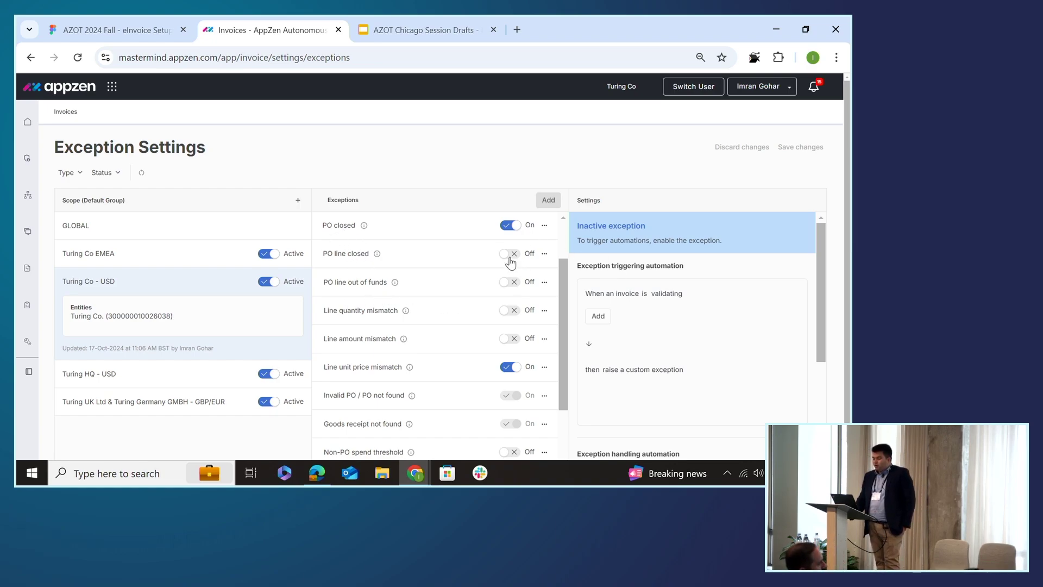
{"action": "left_click", "coordinate": [510, 226]}
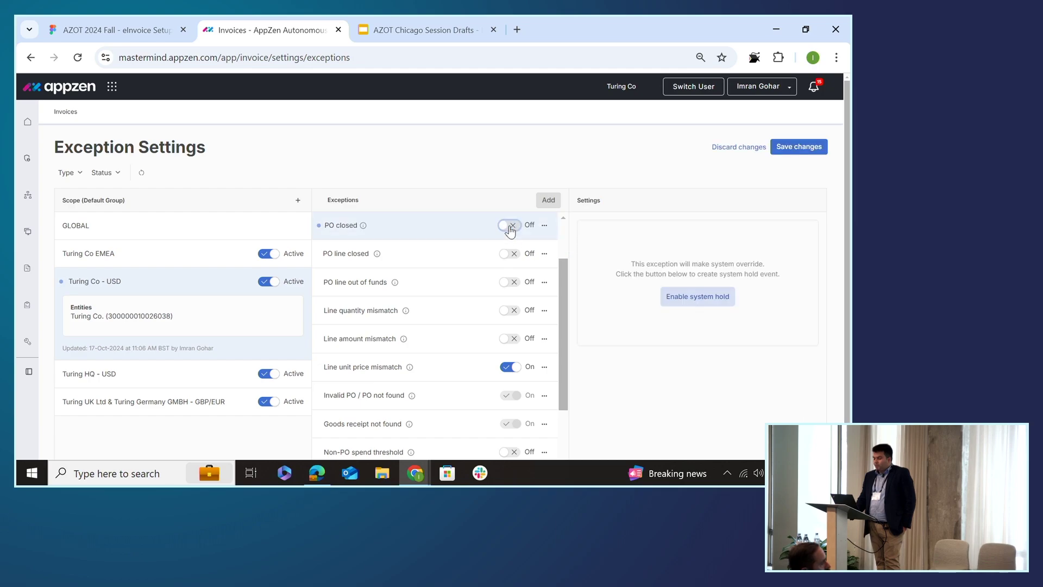
{"action": "left_click", "coordinate": [509, 226]}
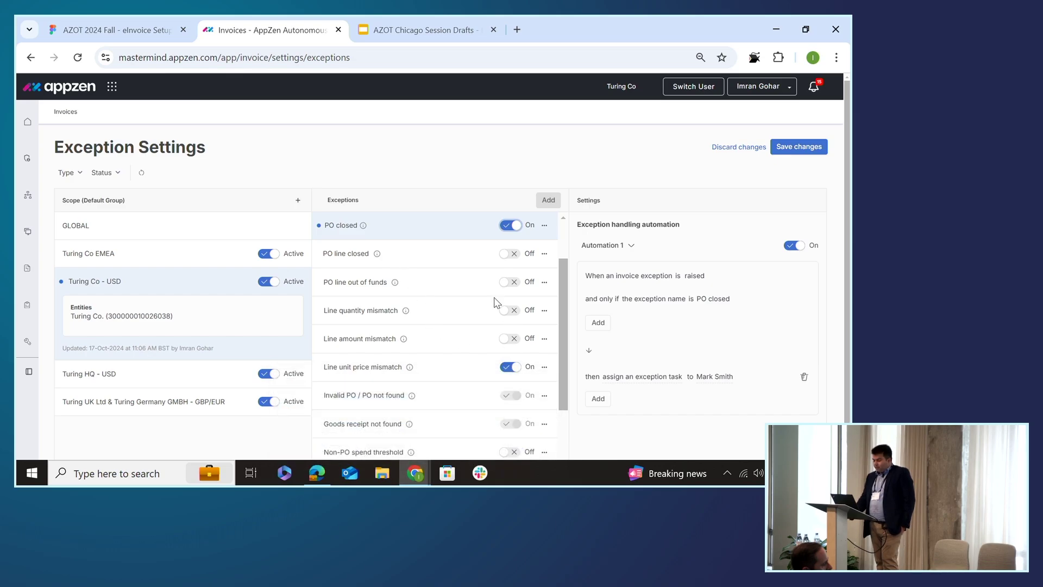
Open the Line unit price mismatch exception and browse the invoice fields for a new condition in Automation 1
{"action": "left_click", "coordinate": [448, 371]}
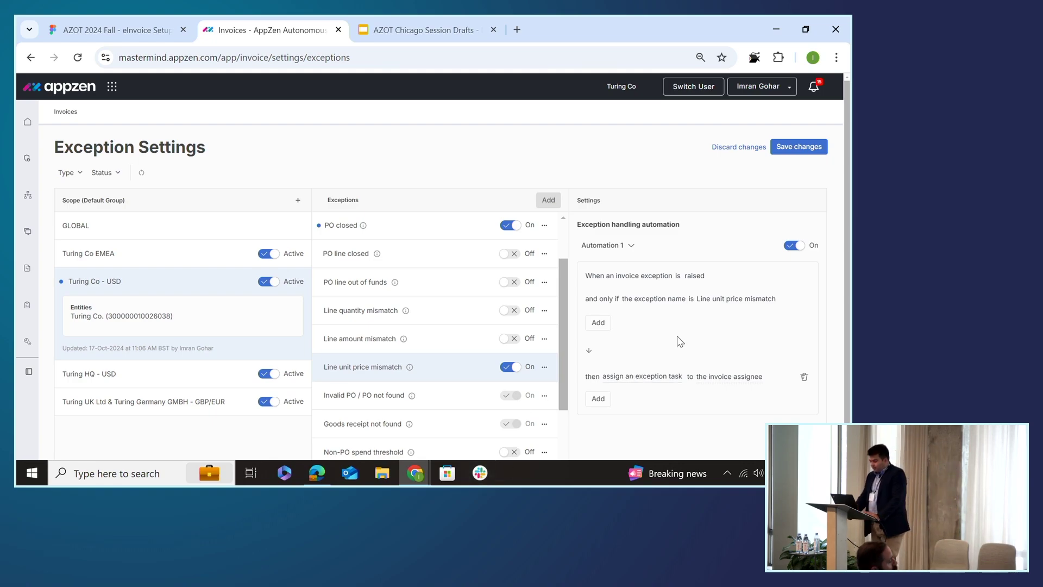
{"action": "scroll", "coordinate": [708, 320], "scroll_direction": "down", "scroll_amount": 1}
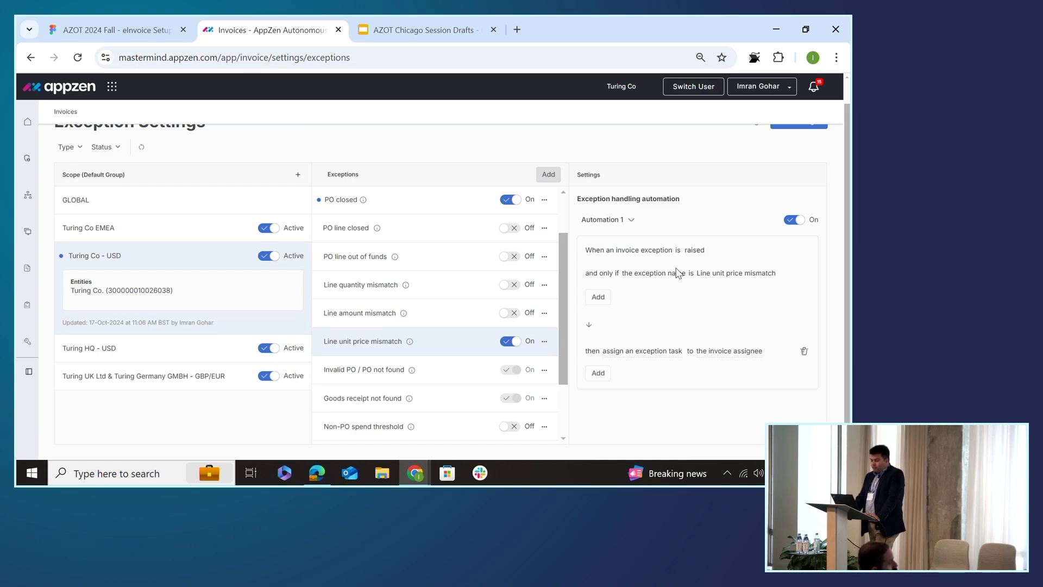
{"action": "left_click", "coordinate": [599, 299]}
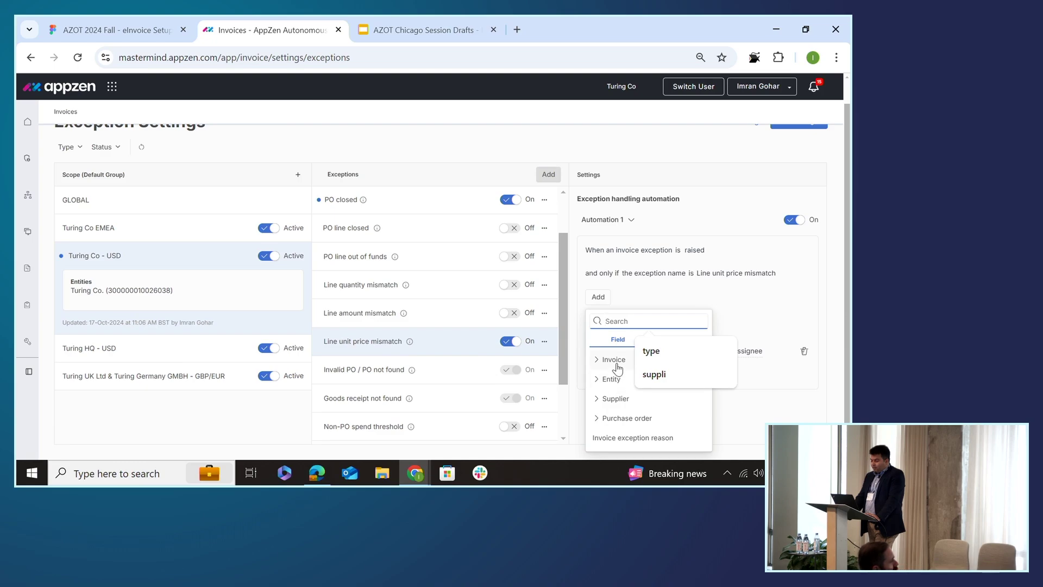
{"action": "left_click", "coordinate": [614, 360]}
{"action": "left_click", "coordinate": [641, 379]}
{"action": "scroll", "coordinate": [655, 383], "scroll_direction": "down", "scroll_amount": 1}
{"action": "scroll", "coordinate": [655, 384], "scroll_direction": "down", "scroll_amount": 2}
{"action": "scroll", "coordinate": [654, 413], "scroll_direction": "up", "scroll_amount": 5}
{"action": "left_click", "coordinate": [645, 383]}
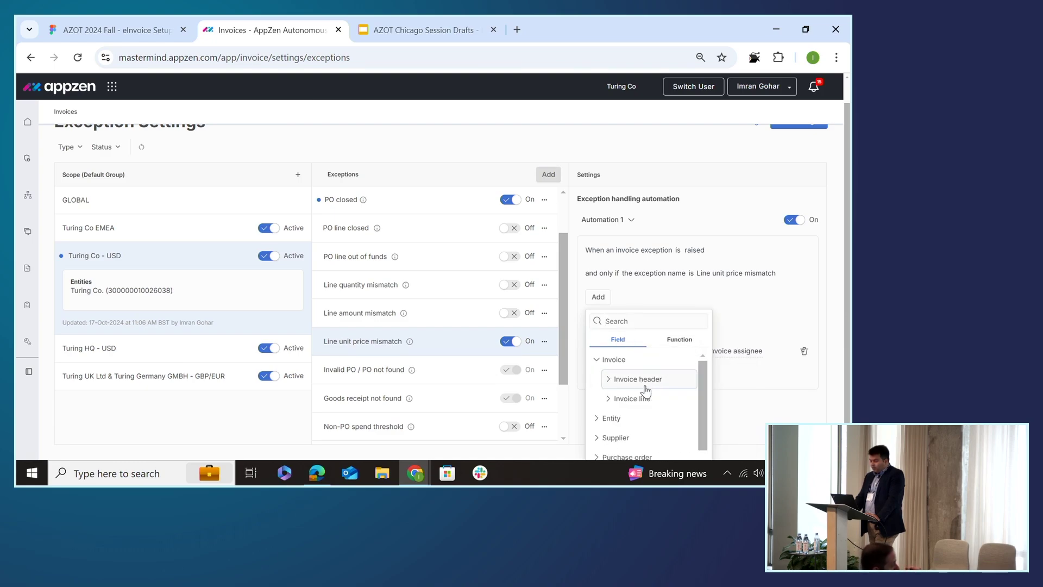
Show the exception settings page in full-screen mode and dismiss the page's context menu
{"action": "key", "text": "F11"}
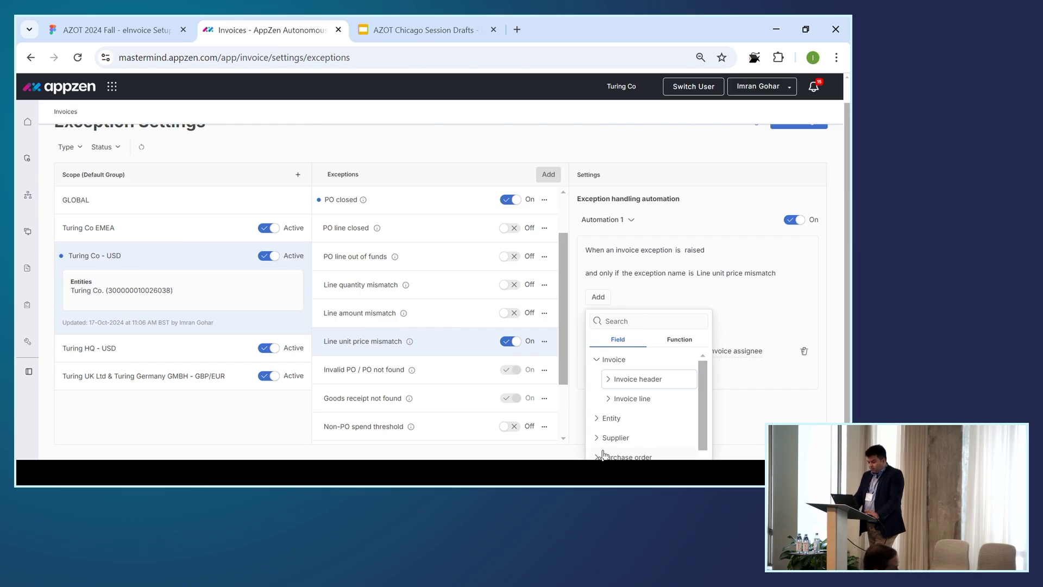
{"action": "right_click", "coordinate": [835, 372]}
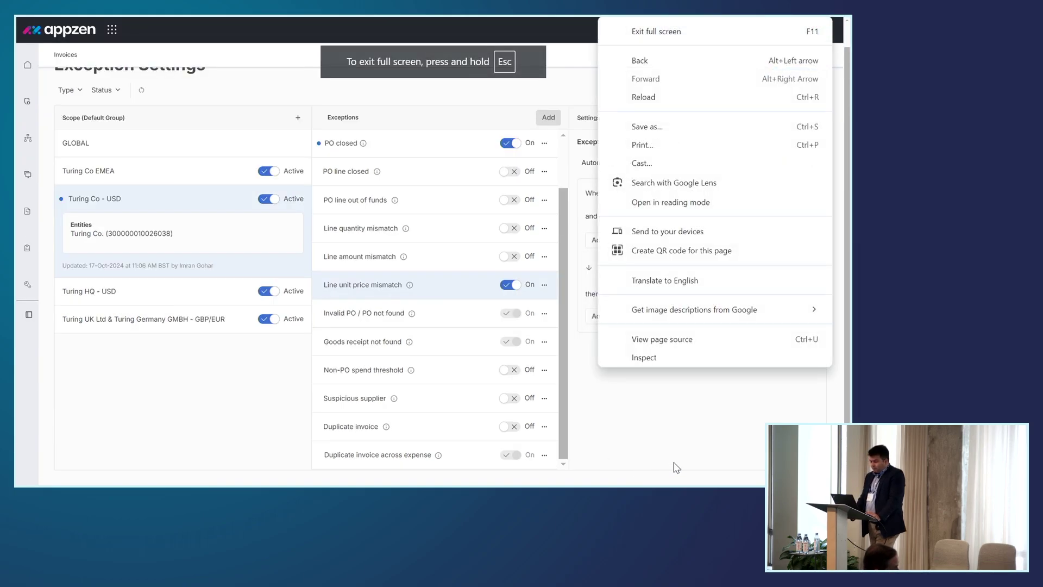
{"action": "left_click", "coordinate": [676, 467]}
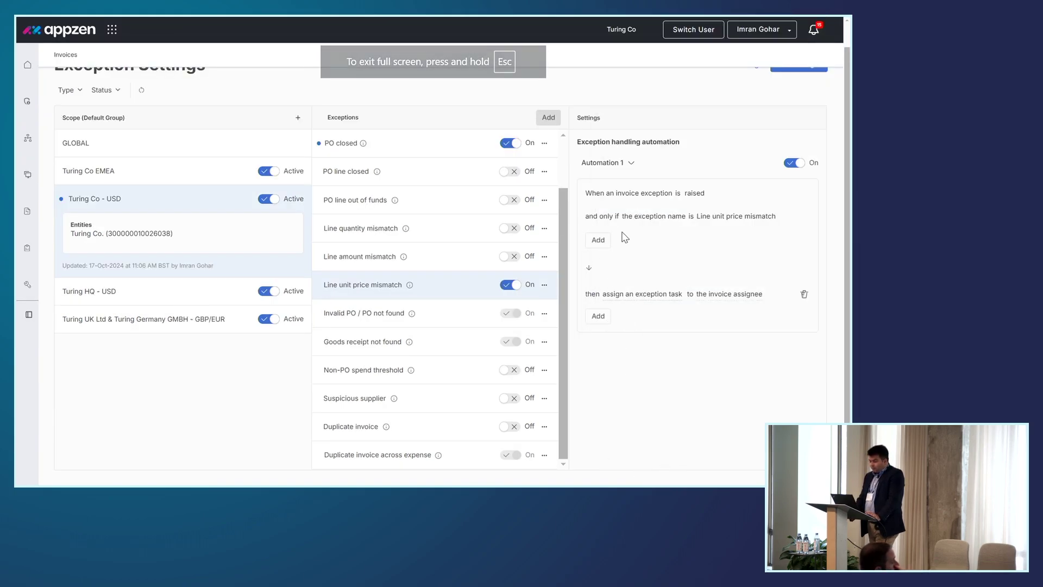
Start a new condition in Automation 1 and examine the invoice, entity and purchase order field groups
{"action": "left_click", "coordinate": [598, 240]}
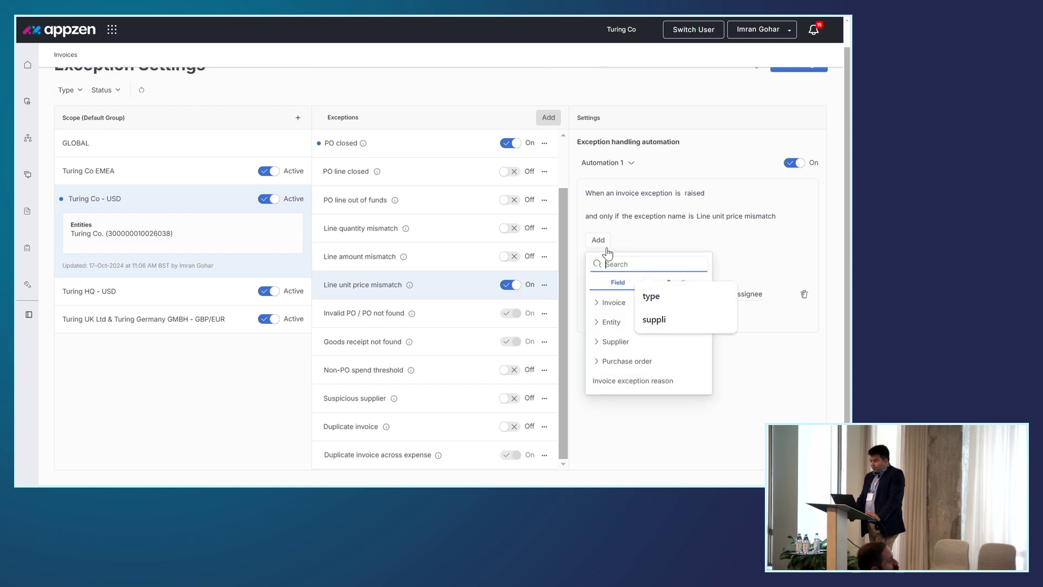
{"action": "left_click", "coordinate": [598, 304]}
{"action": "left_click", "coordinate": [629, 325]}
{"action": "left_click", "coordinate": [630, 326]}
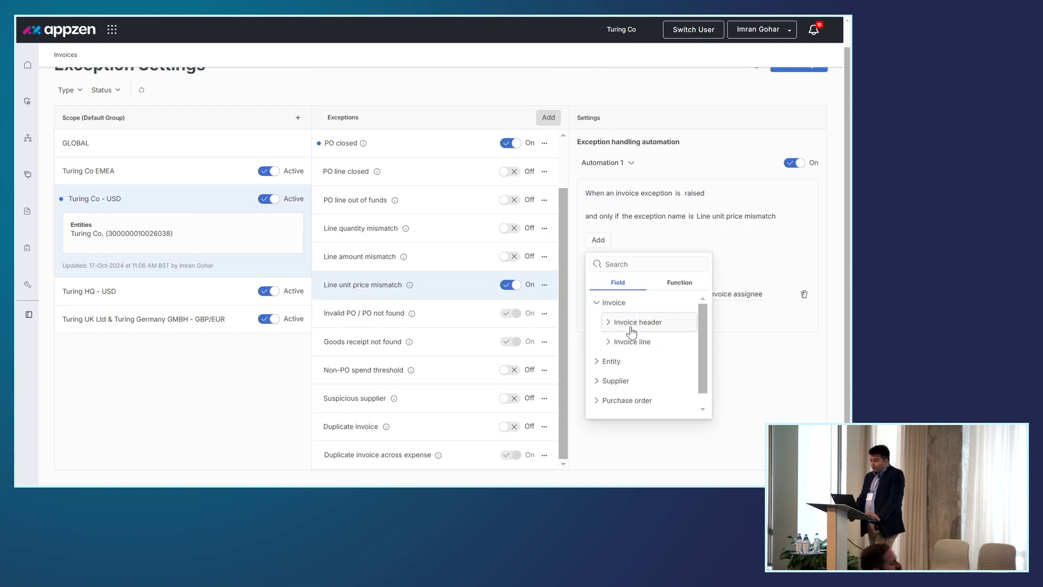
{"action": "left_click", "coordinate": [630, 342]}
{"action": "left_click", "coordinate": [629, 342]}
{"action": "left_click", "coordinate": [630, 362]}
{"action": "scroll", "coordinate": [631, 365], "scroll_direction": "down", "scroll_amount": 2}
{"action": "left_click", "coordinate": [628, 362]}
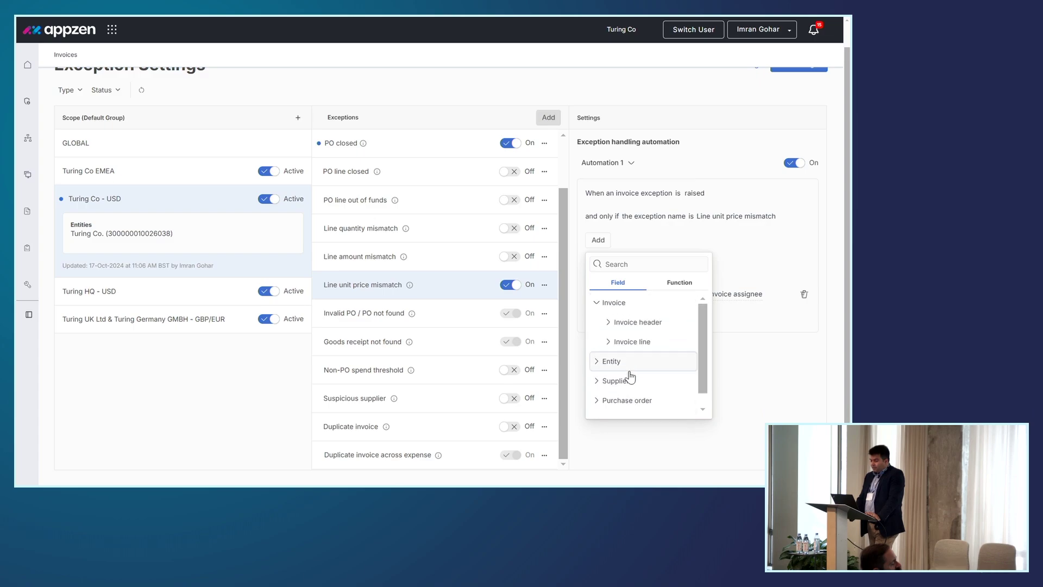
{"action": "left_click", "coordinate": [633, 408]}
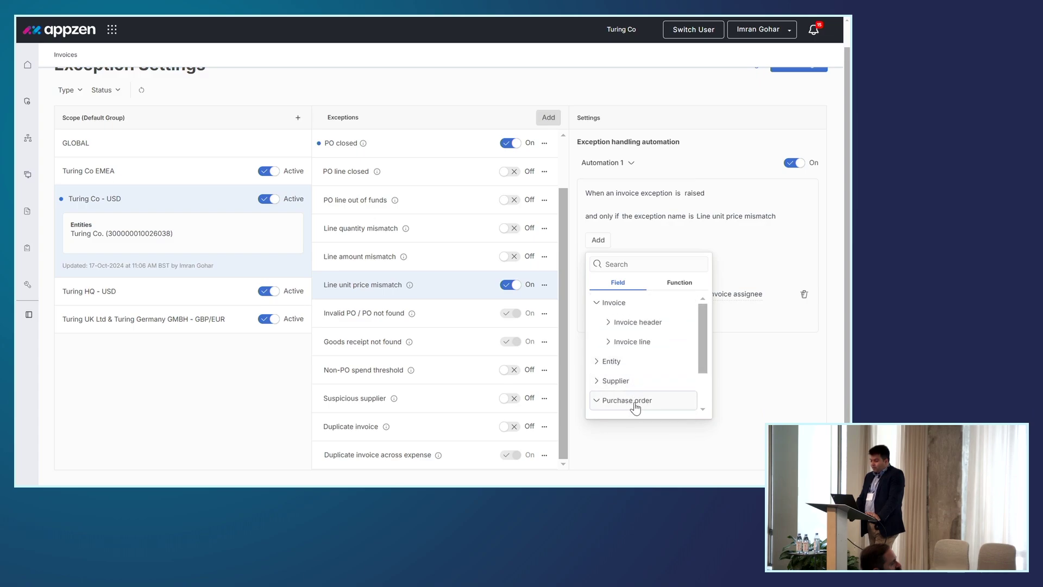
{"action": "left_click", "coordinate": [629, 350]}
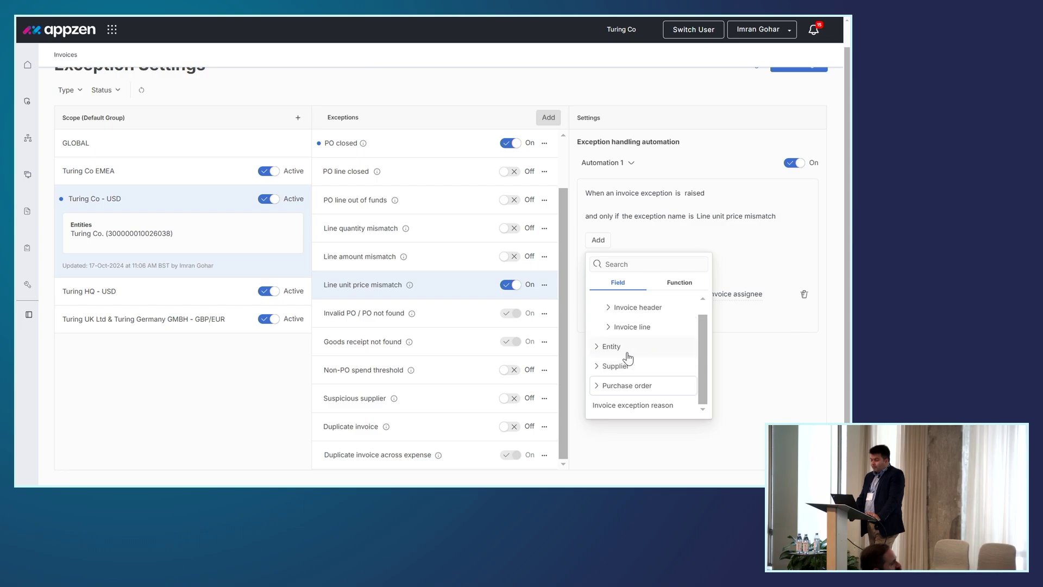
{"action": "scroll", "coordinate": [628, 359], "scroll_direction": "up", "scroll_amount": 1}
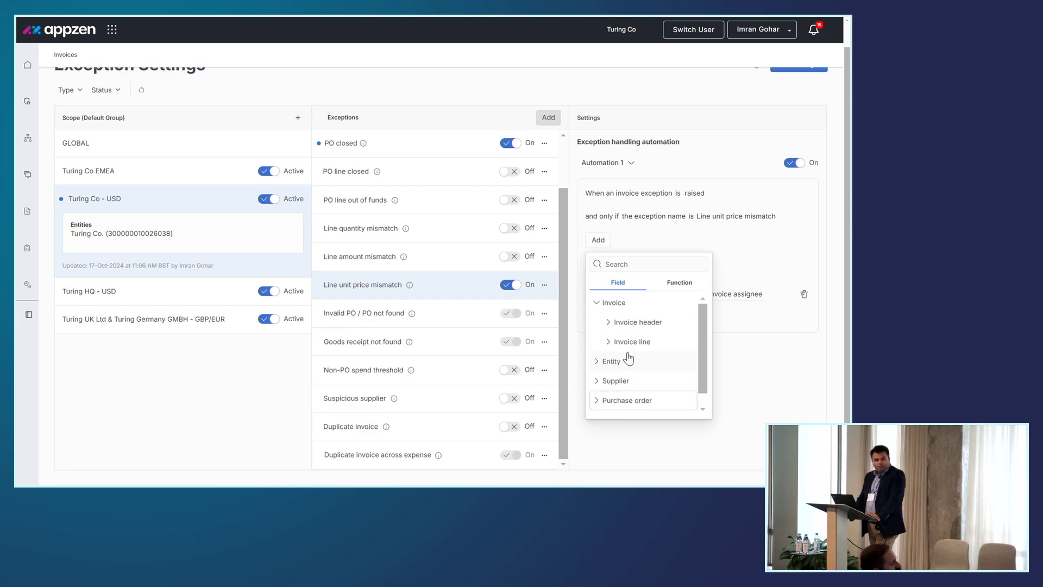
Search the condition fields for "type" and add a condition on the purchase order header's type field
{"action": "left_click", "coordinate": [622, 265]}
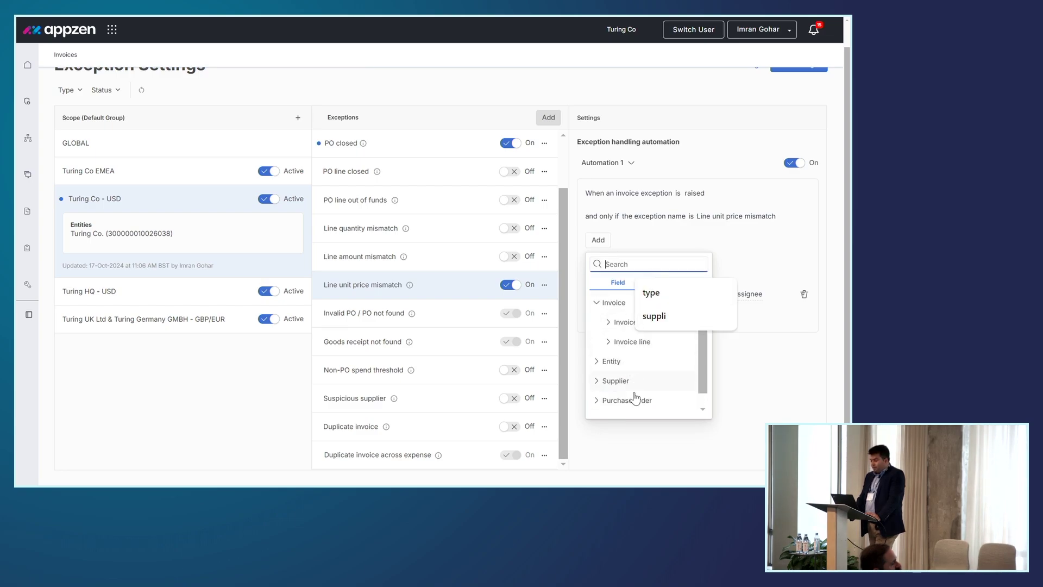
{"action": "left_click", "coordinate": [646, 295]}
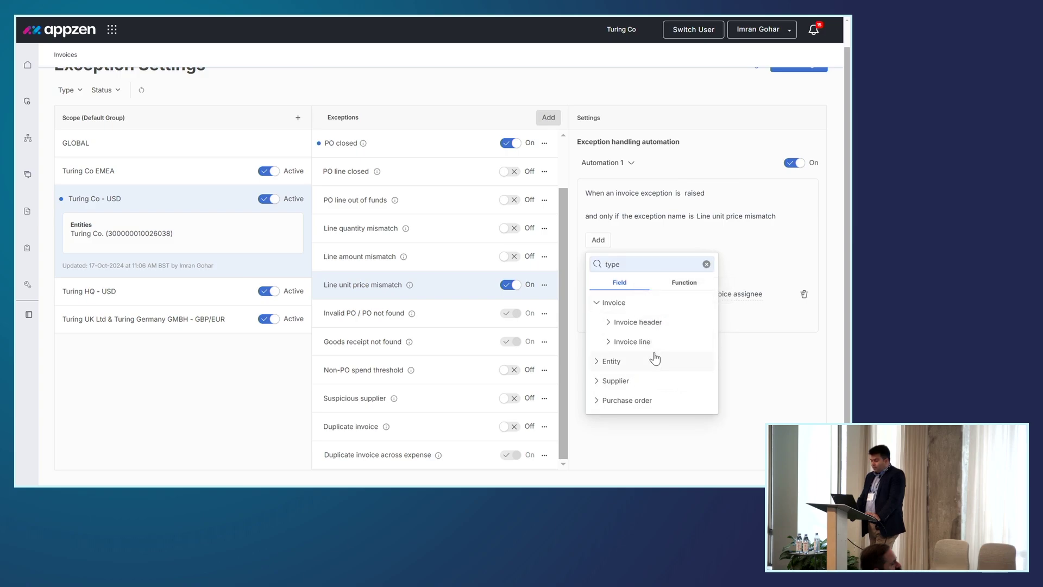
{"action": "left_click", "coordinate": [626, 400]}
{"action": "scroll", "coordinate": [660, 405], "scroll_direction": "down", "scroll_amount": 1}
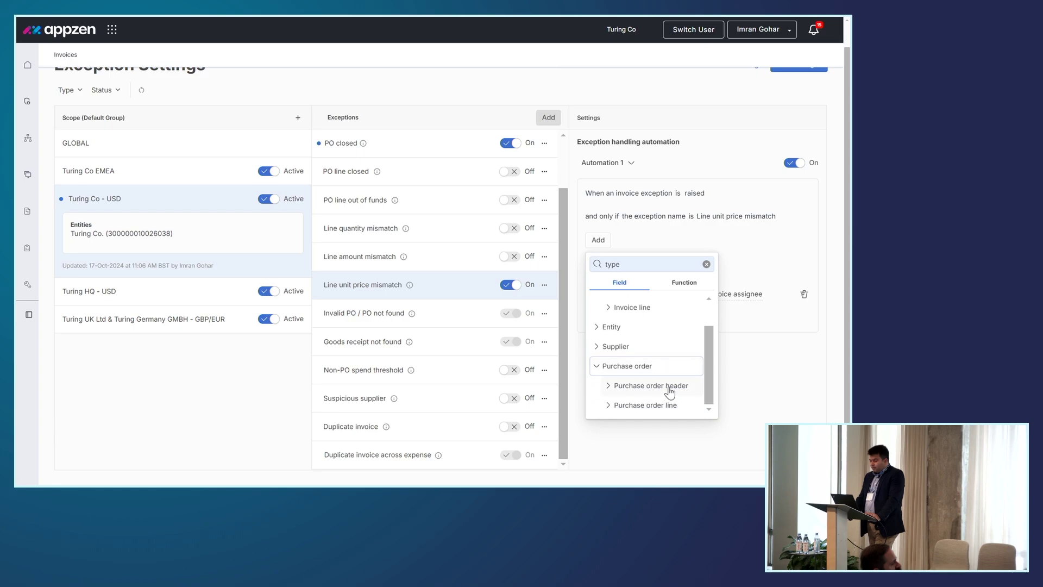
{"action": "left_click", "coordinate": [665, 385]}
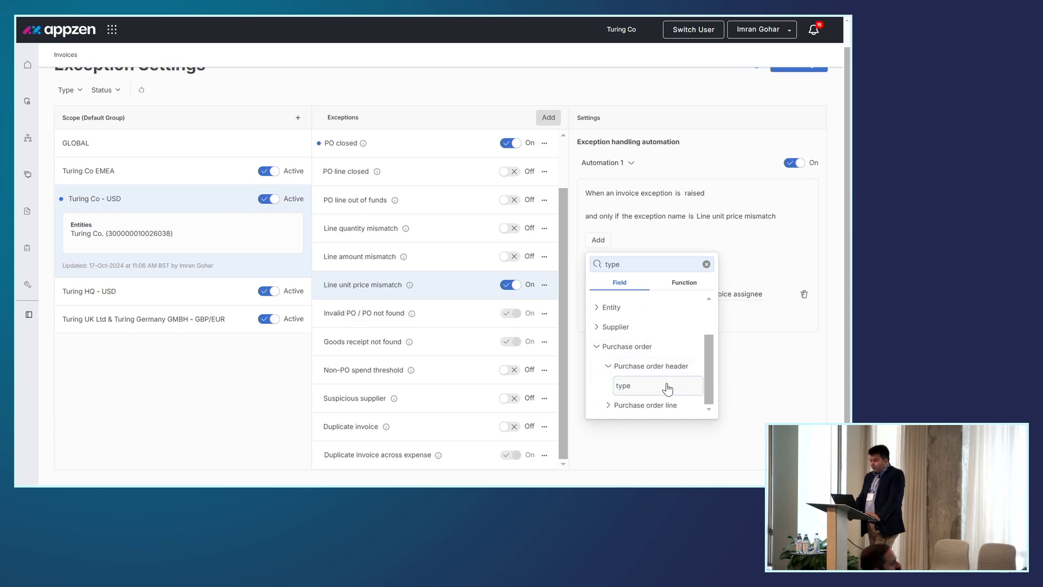
{"action": "left_click", "coordinate": [669, 386]}
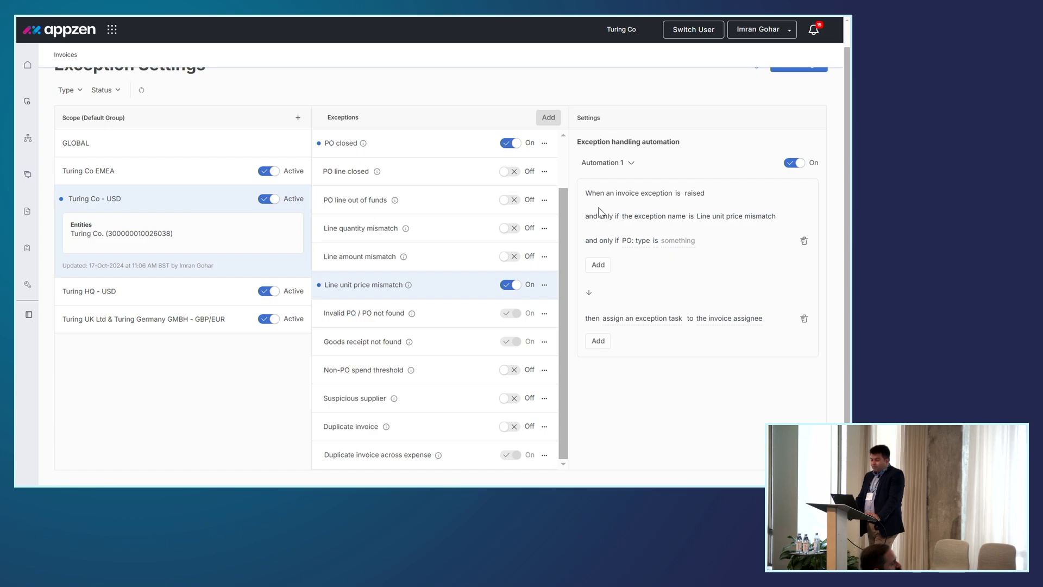
Complete the purchase order type condition in Automation 1 with the operator "is" and the value Direct
{"action": "left_click", "coordinate": [654, 245]}
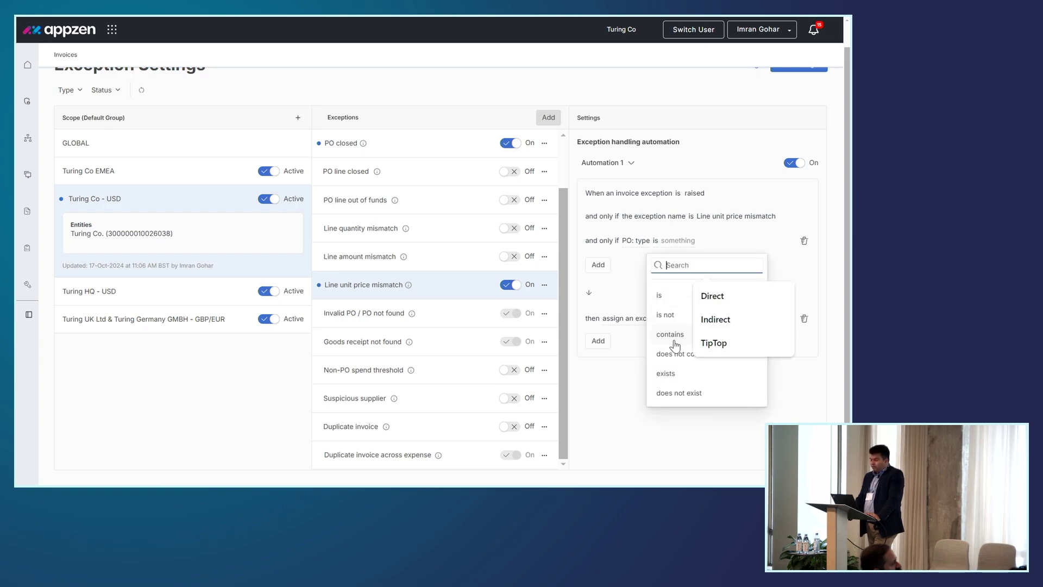
{"action": "left_click", "coordinate": [638, 279]}
{"action": "left_click", "coordinate": [687, 246]}
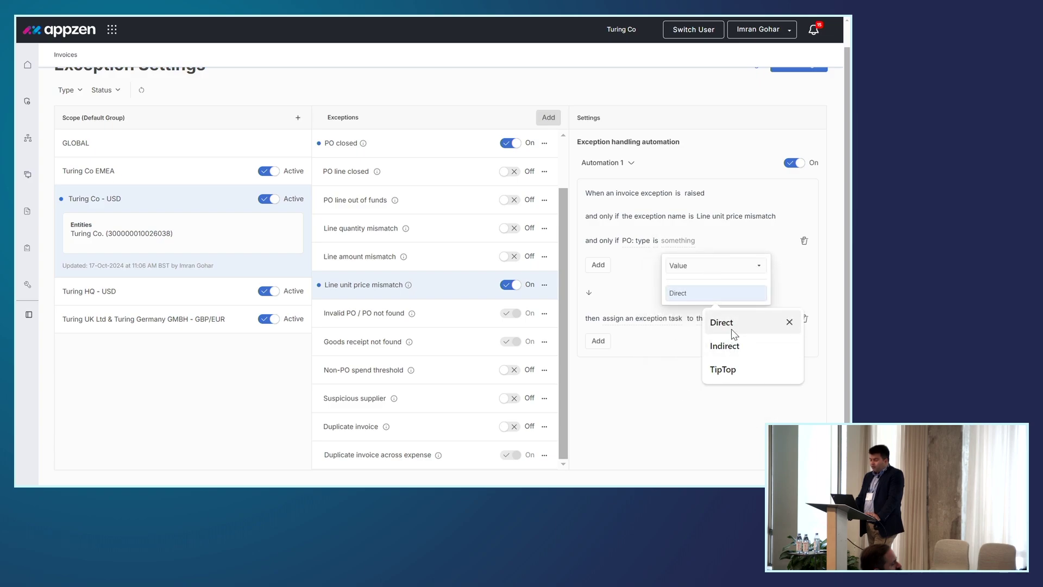
{"action": "left_click", "coordinate": [732, 326]}
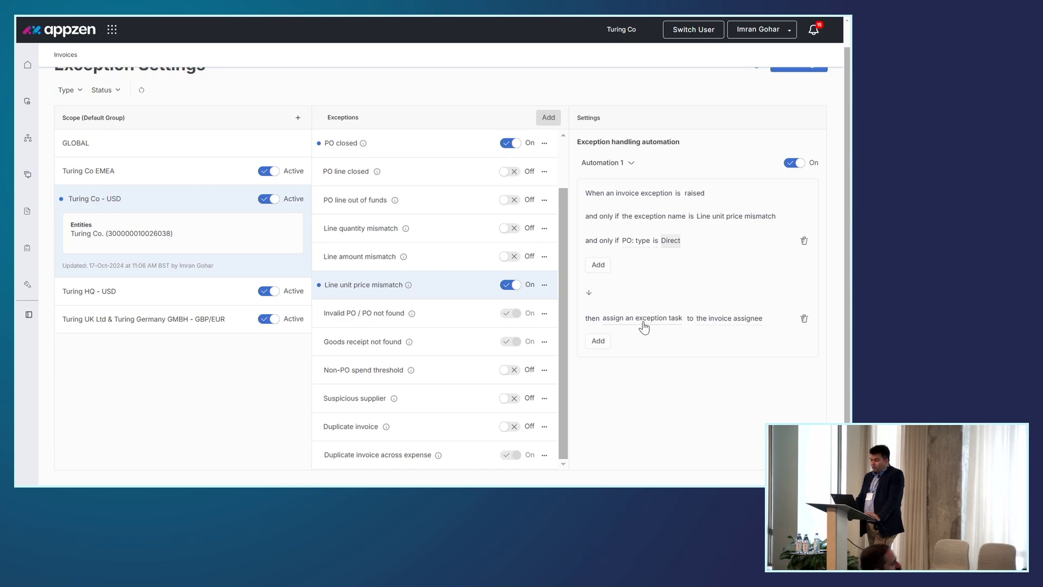
Change the assignee of Automation 1's exception task from the invoice assignee role to a specific user found by name
{"action": "left_click", "coordinate": [730, 319]}
{"action": "left_click", "coordinate": [750, 392]}
{"action": "left_click", "coordinate": [739, 373]}
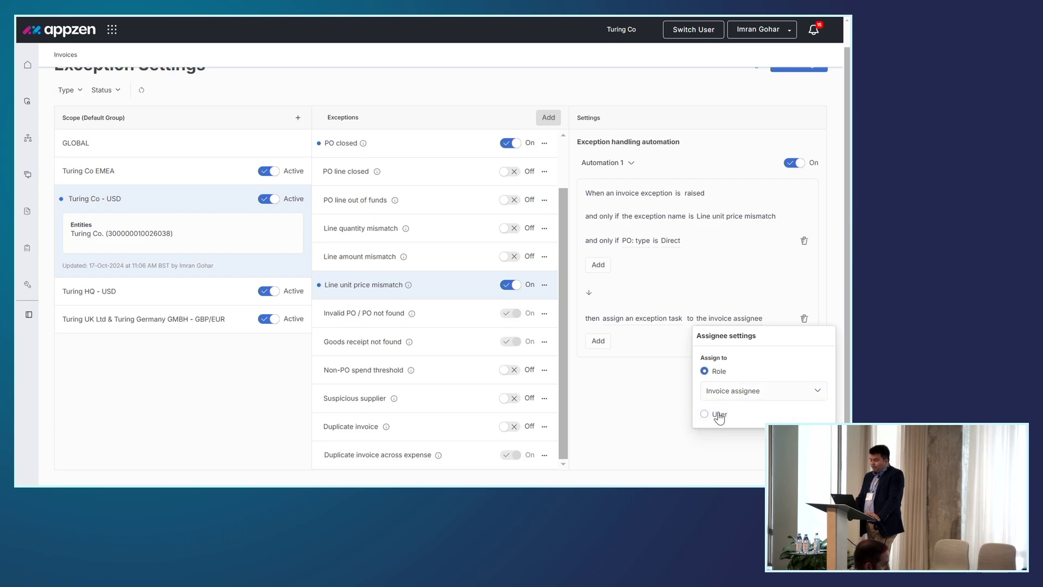
{"action": "left_click", "coordinate": [720, 414]}
{"action": "left_click", "coordinate": [733, 406]}
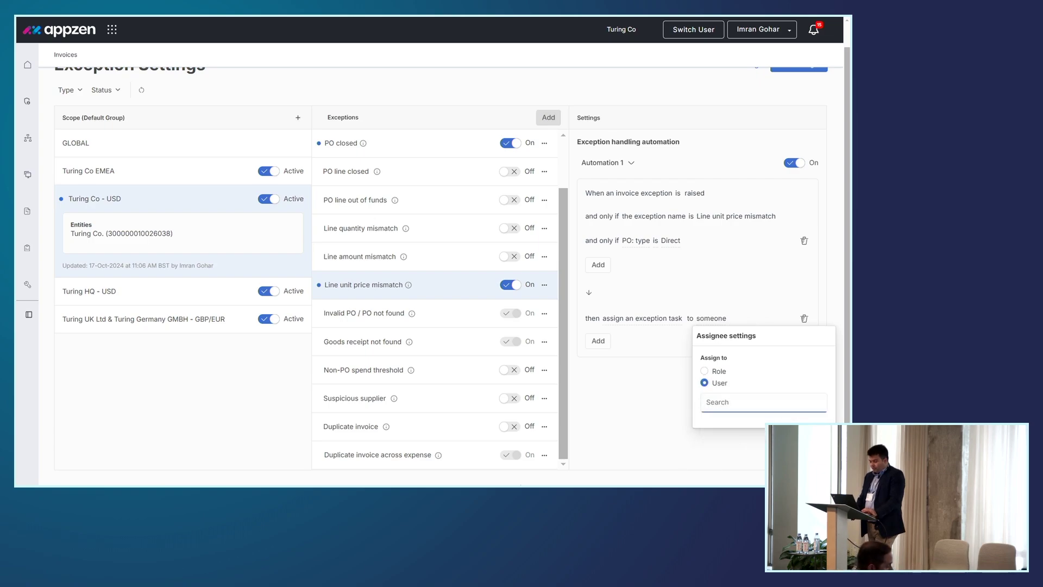
{"action": "type", "text": "mark"}
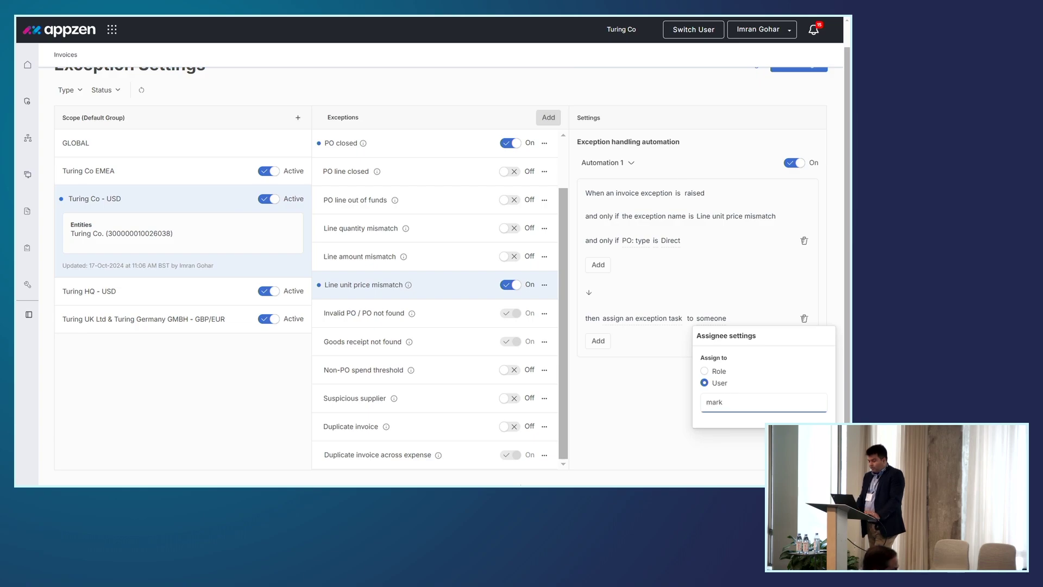
{"action": "key", "text": "BackSpace"}
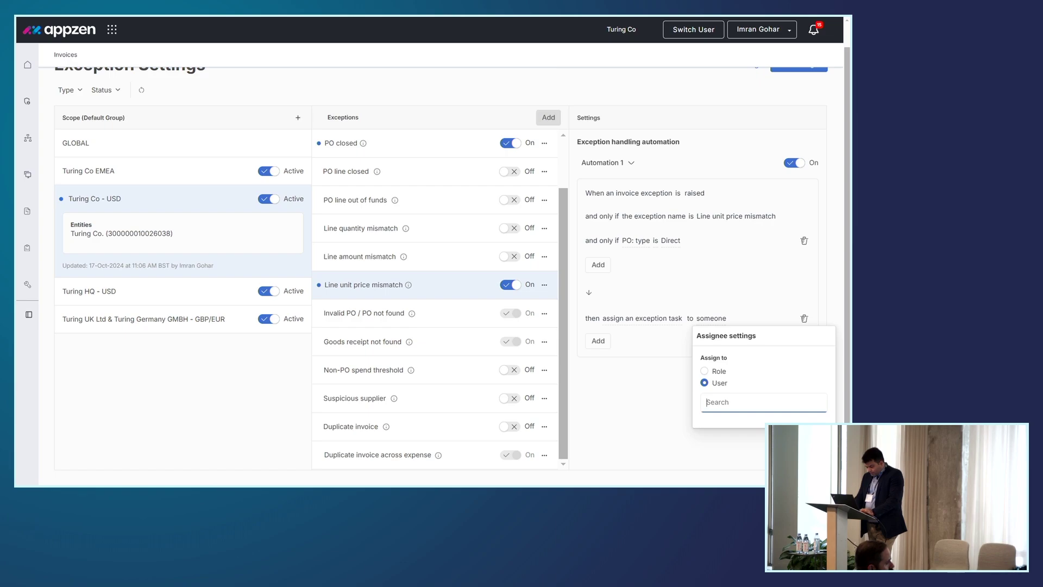
{"action": "type", "text": "gr"}
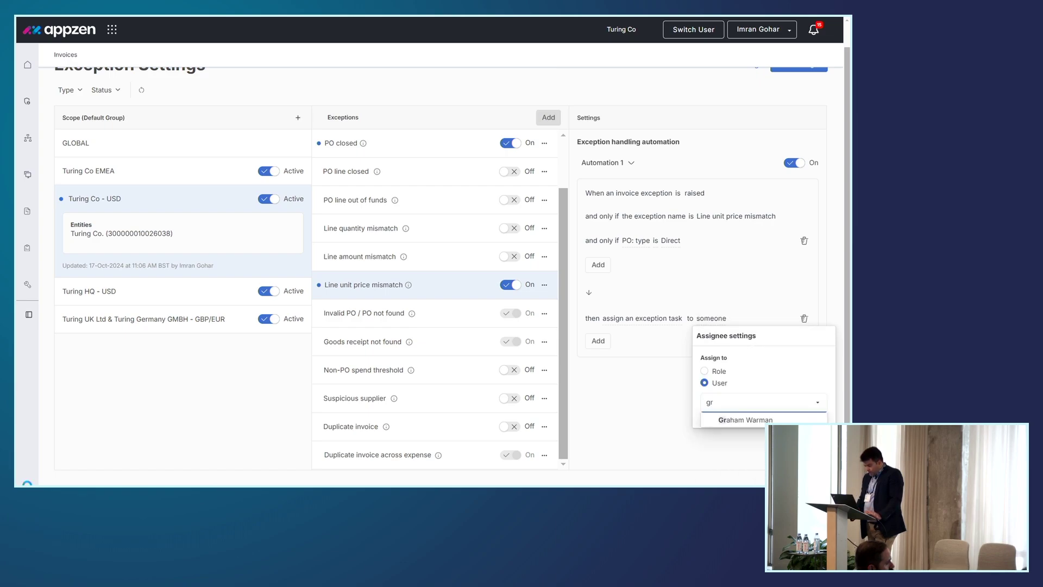
{"action": "left_click", "coordinate": [734, 421]}
{"action": "left_click", "coordinate": [649, 374]}
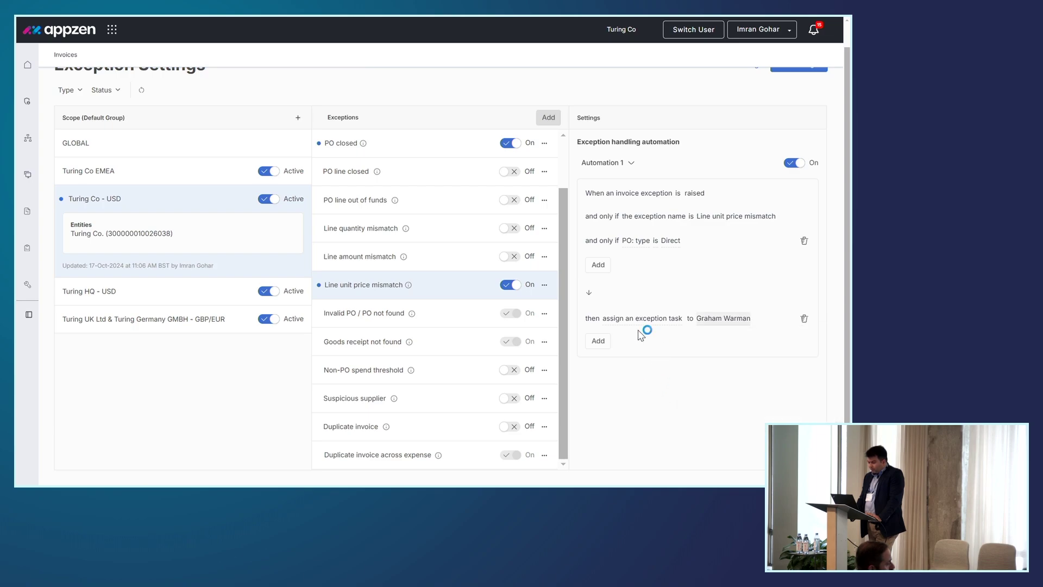
Review the allowed actions of Automation 1's exception task and save the exception settings changes
{"action": "left_click", "coordinate": [665, 320]}
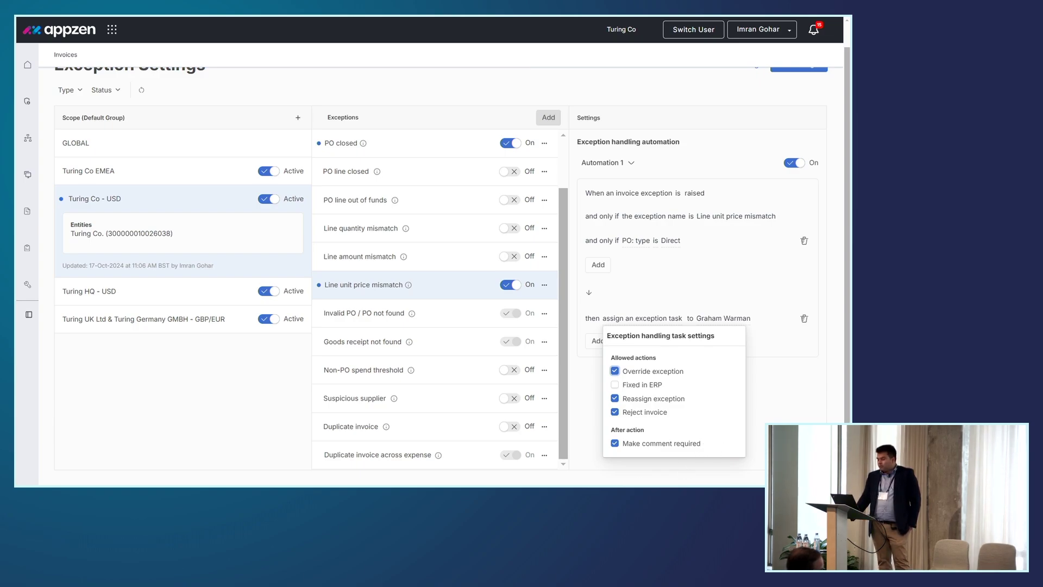
{"action": "scroll", "coordinate": [788, 107], "scroll_direction": "up", "scroll_amount": 1}
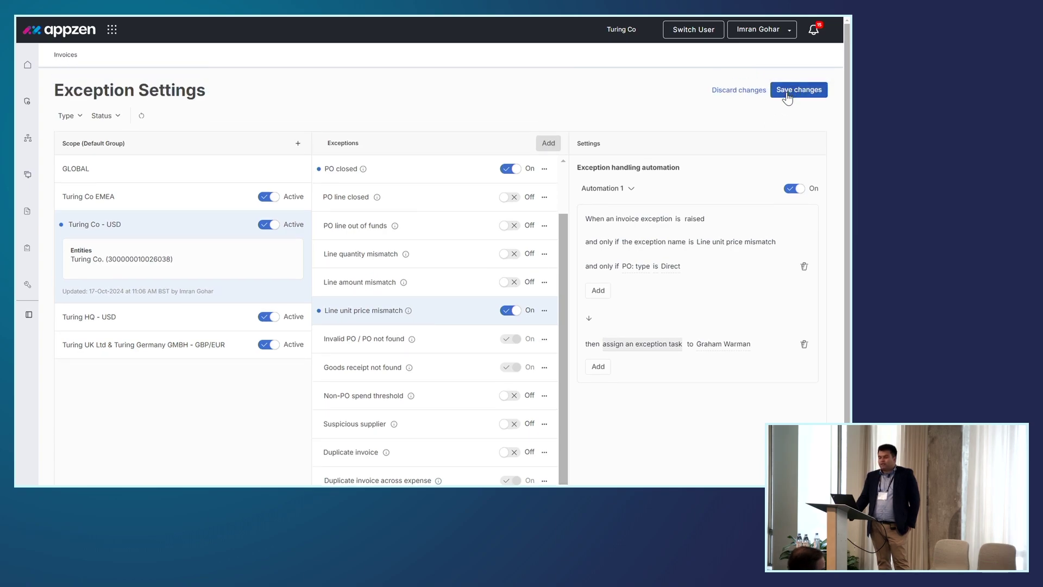
{"action": "left_click", "coordinate": [787, 92]}
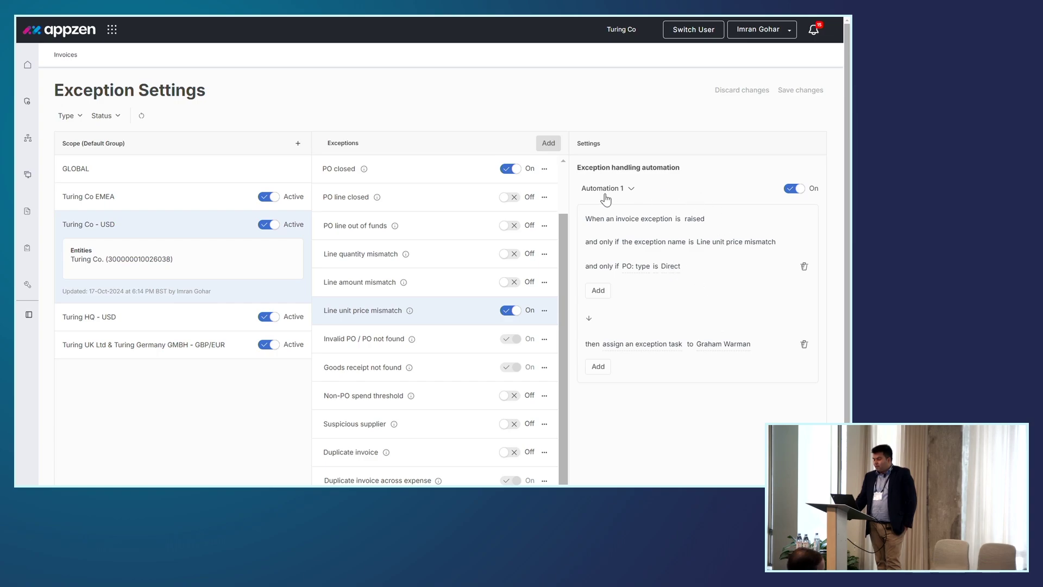
Add a second automation to the Line unit price mismatch exception with a condition on the purchase order header's type field
{"action": "left_click", "coordinate": [630, 189]}
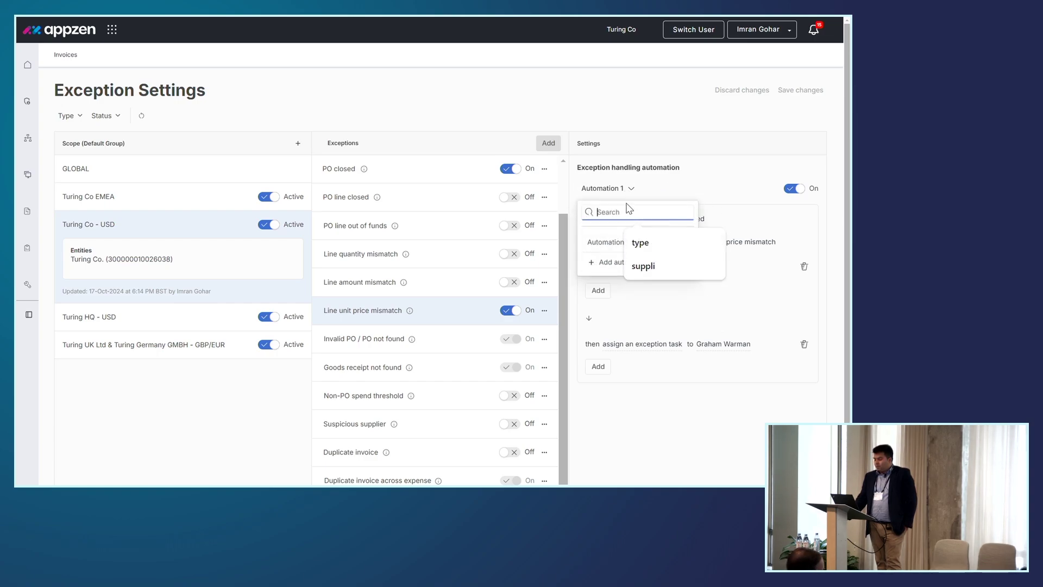
{"action": "left_click", "coordinate": [604, 263]}
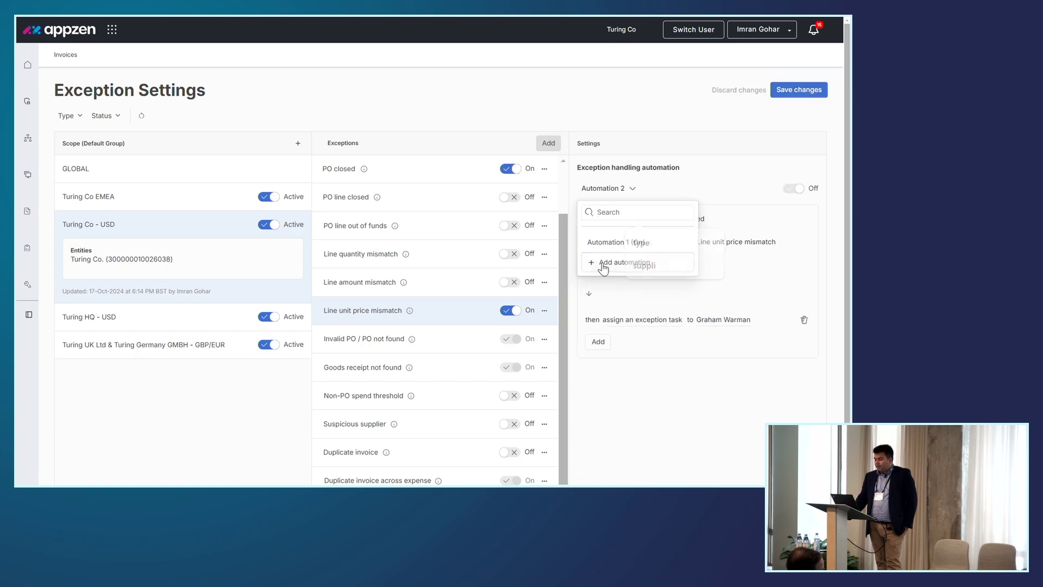
{"action": "left_click", "coordinate": [596, 270]}
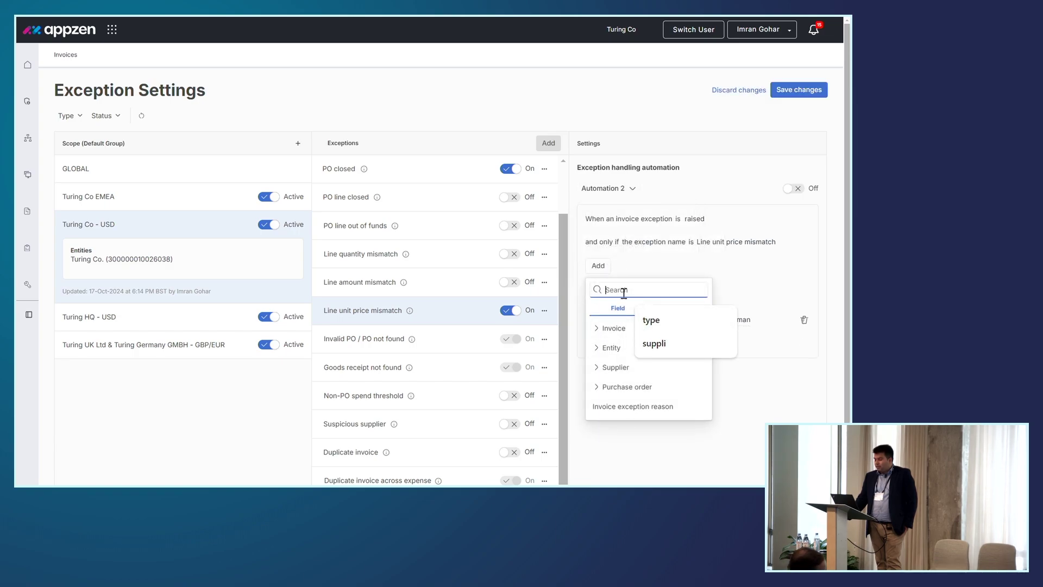
{"action": "left_click", "coordinate": [661, 322]}
{"action": "left_click", "coordinate": [634, 387]}
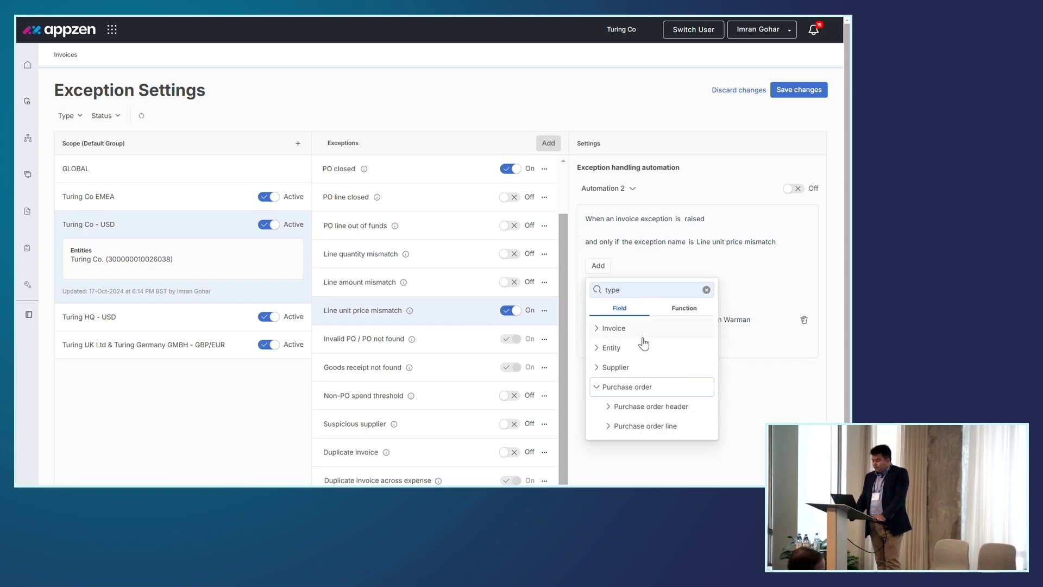
{"action": "scroll", "coordinate": [649, 374], "scroll_direction": "down", "scroll_amount": 1}
{"action": "left_click", "coordinate": [660, 391]}
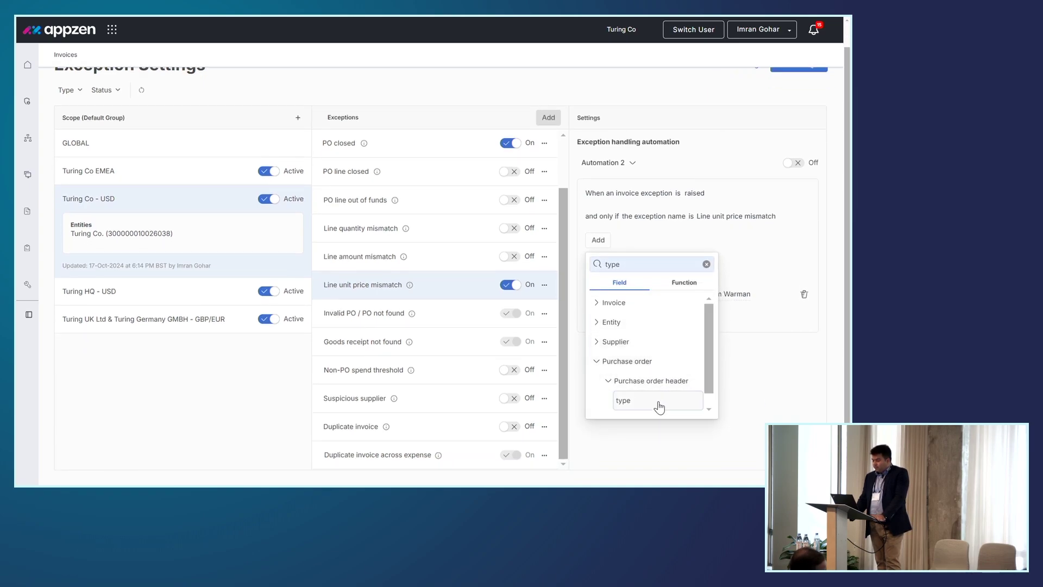
{"action": "left_click", "coordinate": [661, 402]}
Set the value of Automation 2's purchase order type condition to Indirect
{"action": "left_click", "coordinate": [683, 248]}
{"action": "left_click", "coordinate": [691, 293]}
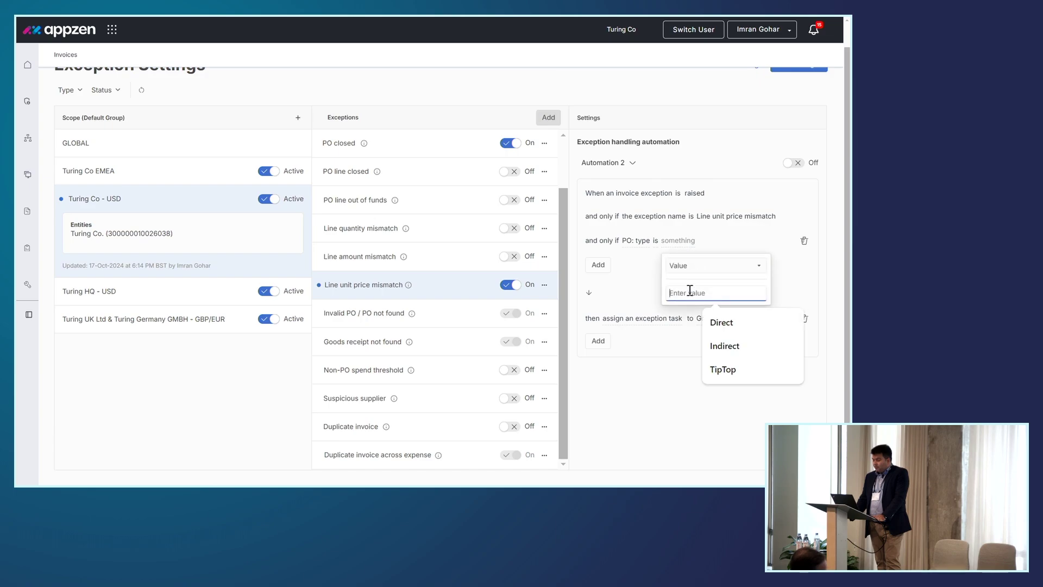
{"action": "left_click", "coordinate": [720, 345]}
{"action": "left_click", "coordinate": [697, 377]}
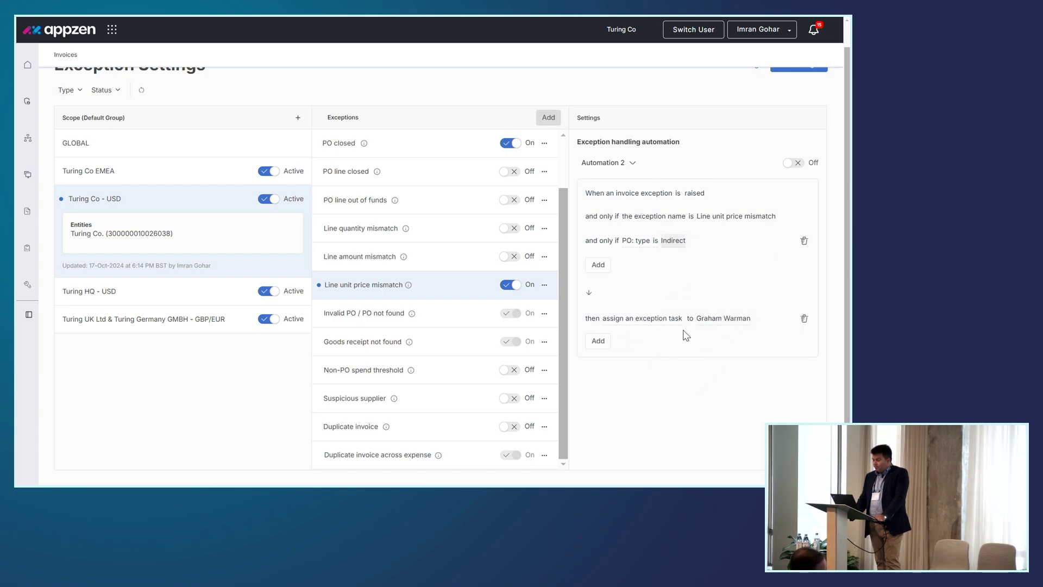
Assign Automation 2's exception task to the PO Requester role
{"action": "left_click", "coordinate": [716, 319]}
{"action": "left_click", "coordinate": [743, 397]}
{"action": "left_click", "coordinate": [733, 428]}
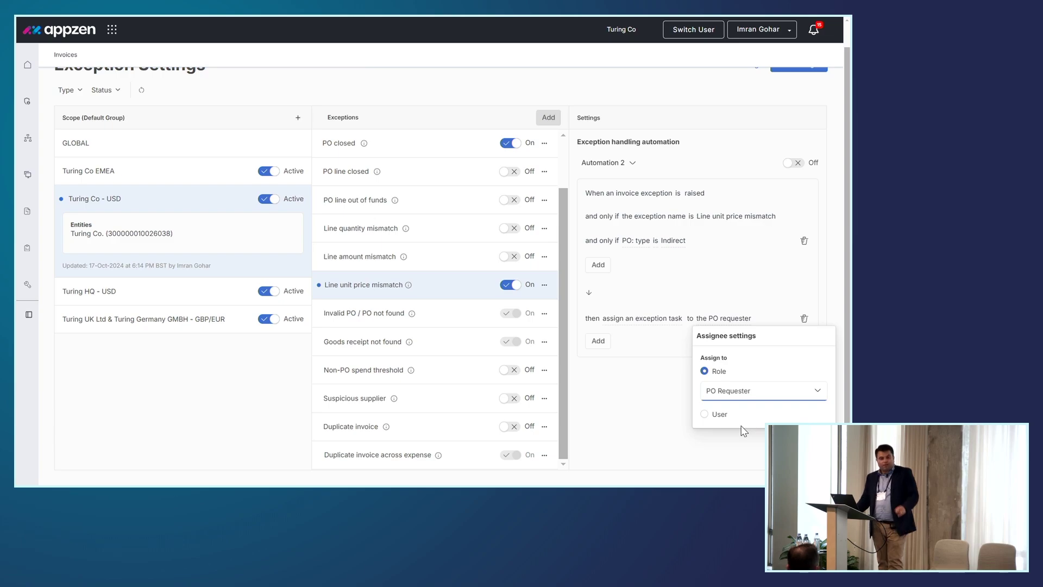
{"action": "left_click", "coordinate": [659, 407]}
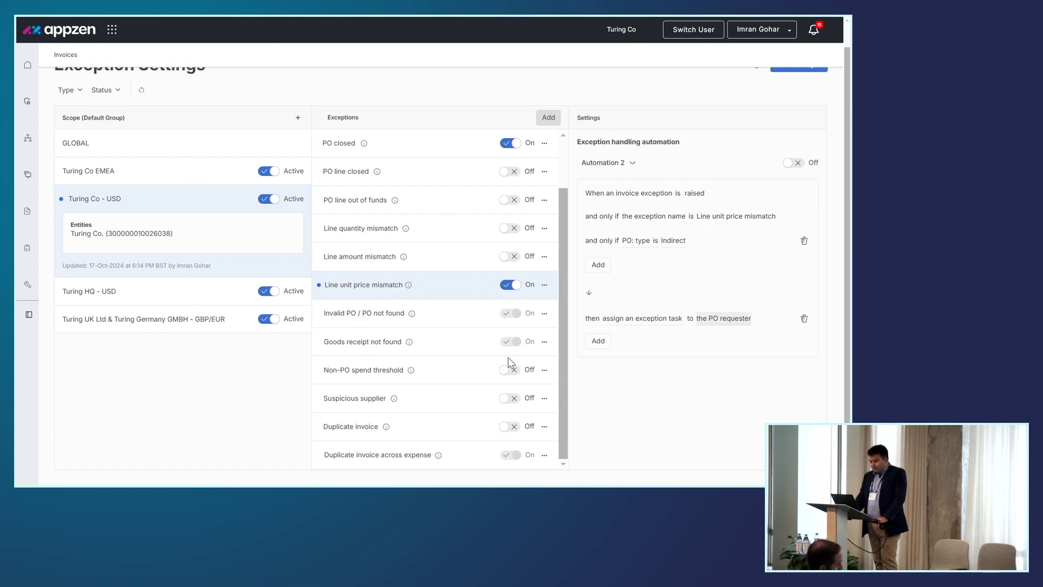
Turn on the Duplicate invoice exception and add a reject the invoice action to its Automation 1
{"action": "left_click", "coordinate": [367, 428]}
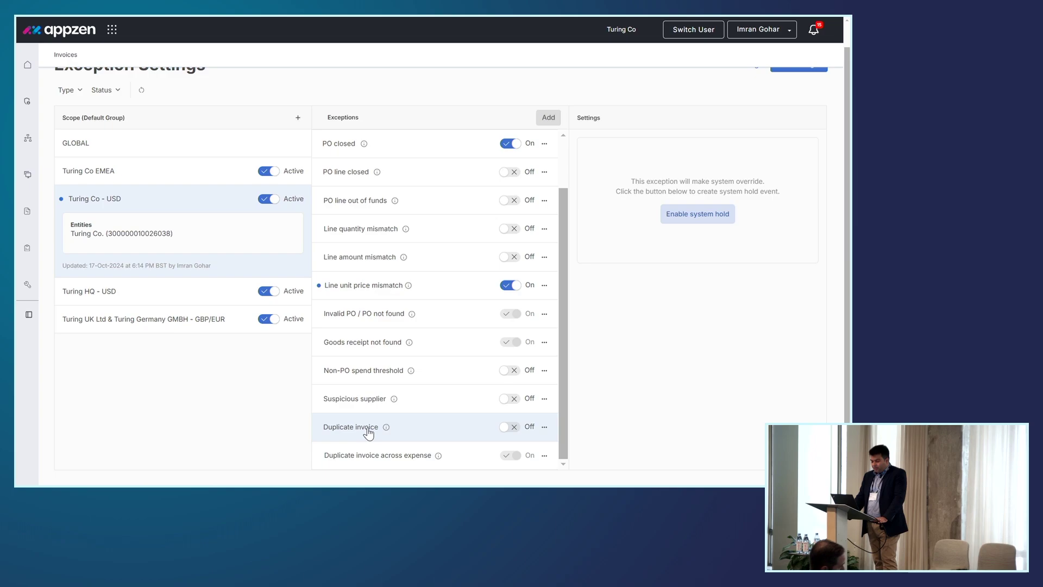
{"action": "left_click", "coordinate": [514, 428]}
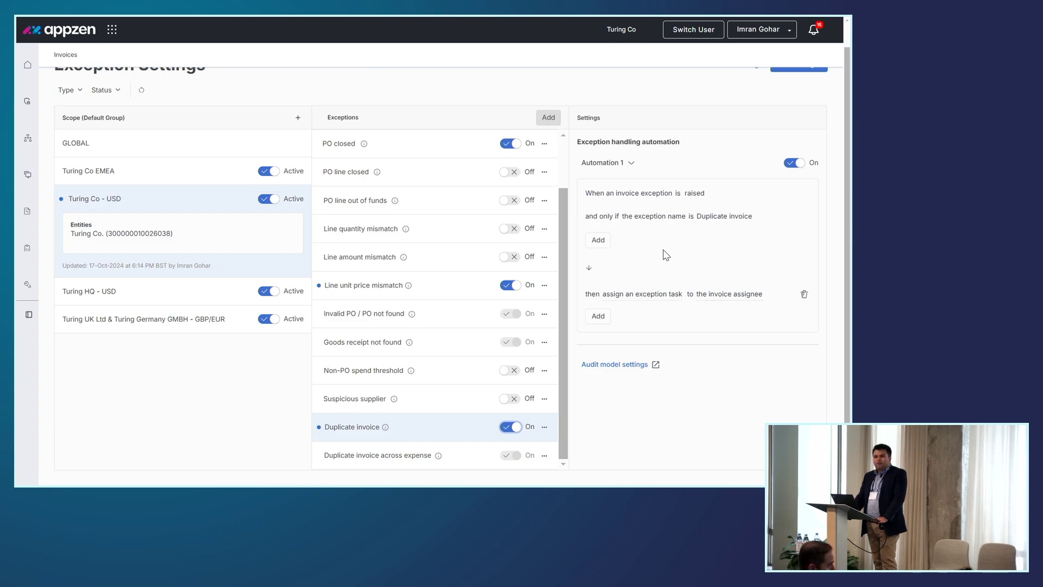
{"action": "left_click", "coordinate": [597, 316]}
{"action": "left_click", "coordinate": [646, 315]}
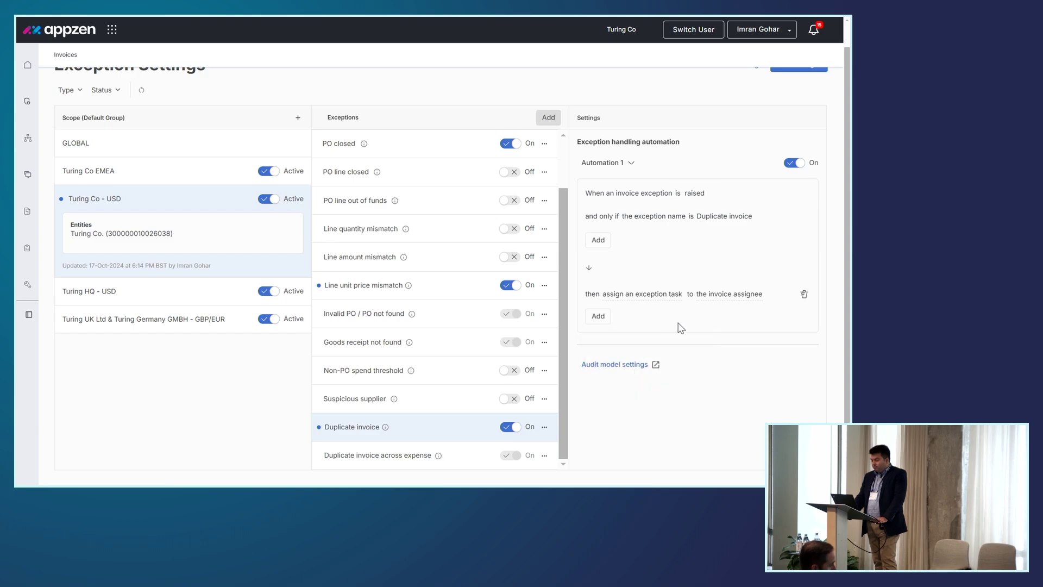
{"action": "left_click", "coordinate": [599, 316]}
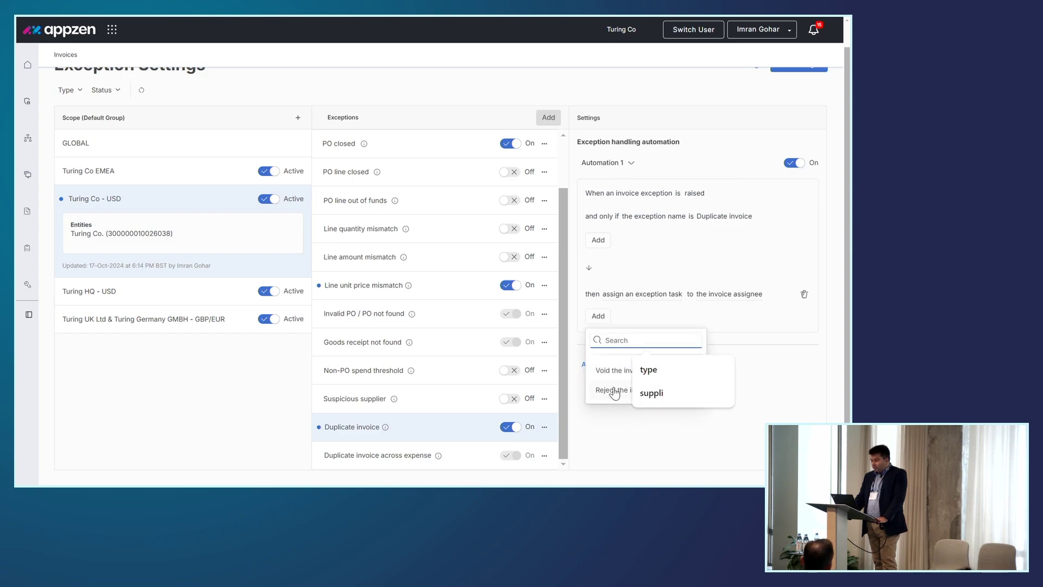
{"action": "left_click", "coordinate": [611, 390]}
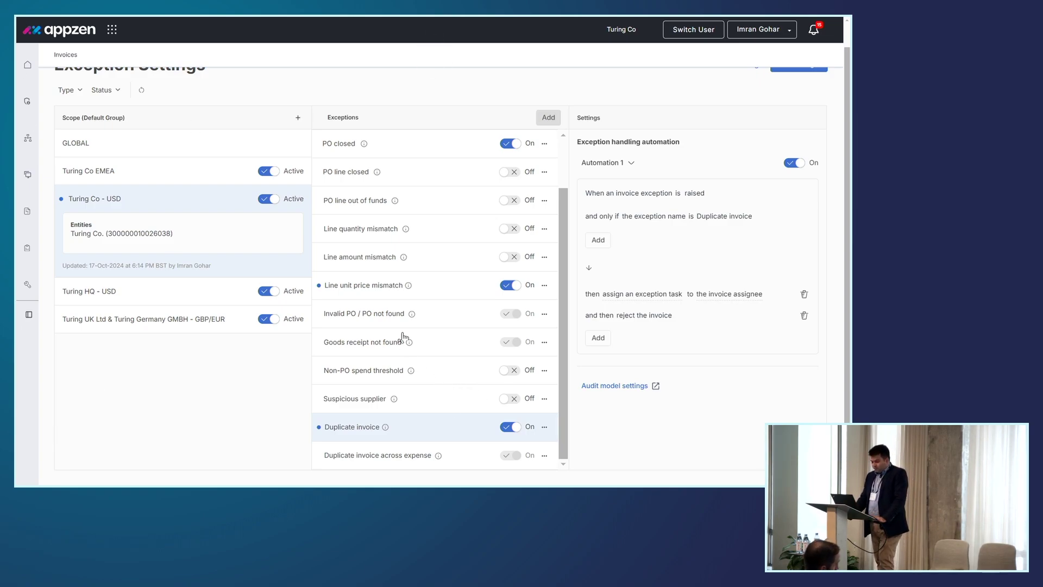
Examine the triggering conditions of the VAT Reg ID Required When VAT Charged exception in the Turing UK Ltd & Turing Germany GMBH scope
{"action": "scroll", "coordinate": [203, 182], "scroll_direction": "up", "scroll_amount": 1}
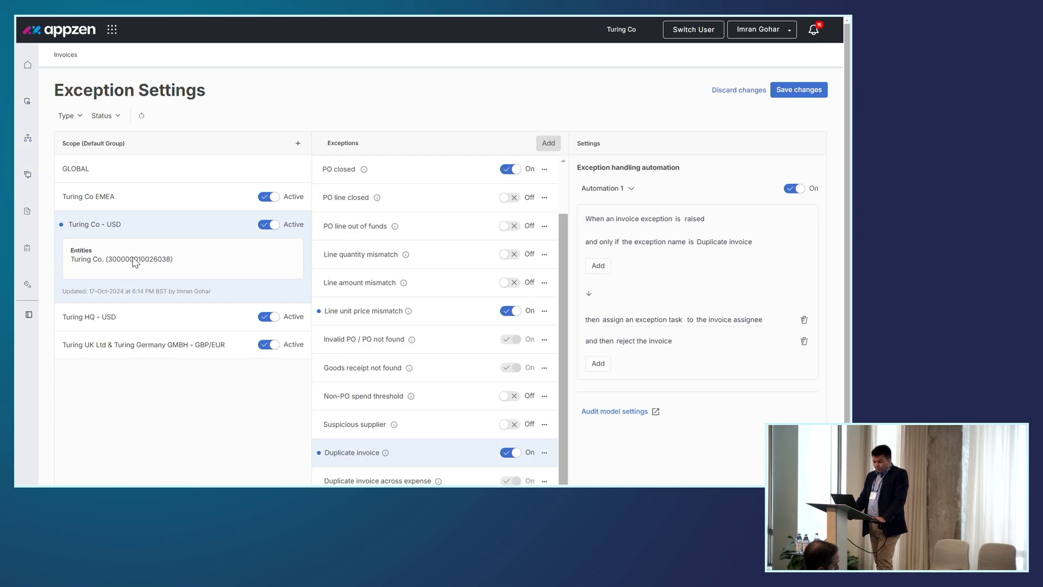
{"action": "left_click", "coordinate": [120, 346]}
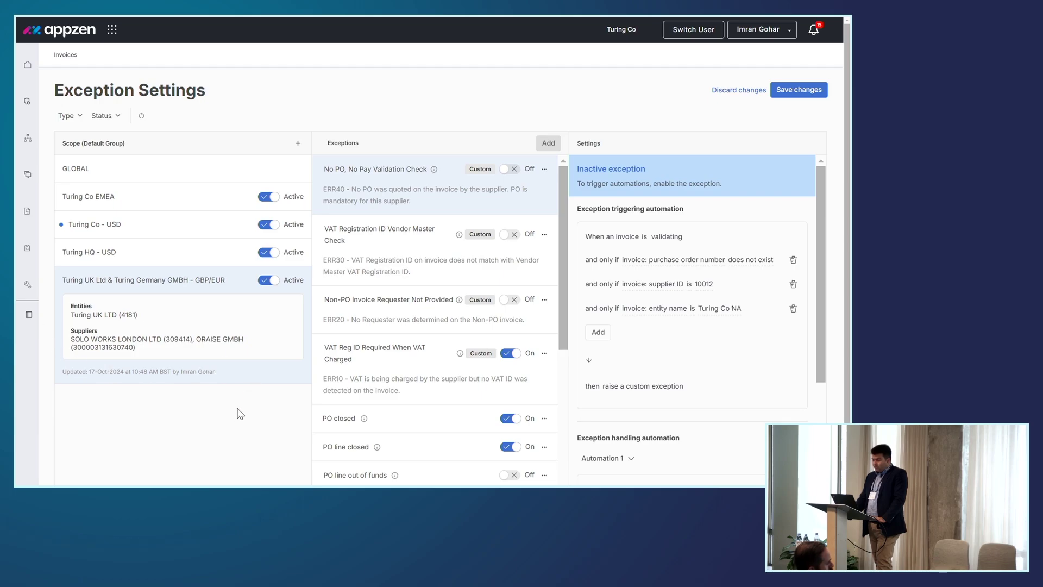
{"action": "left_click", "coordinate": [397, 375]}
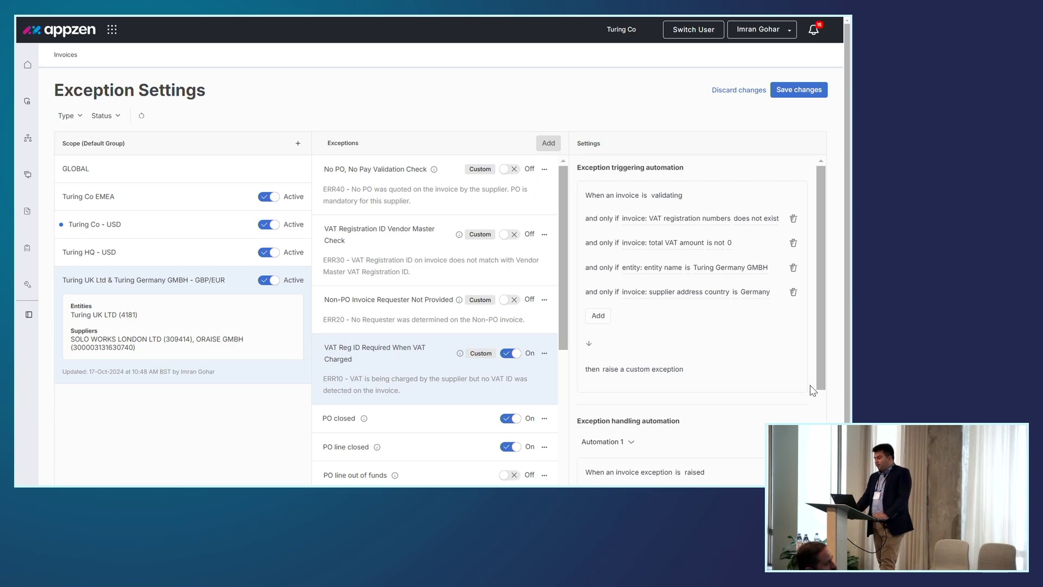
{"action": "left_click", "coordinate": [647, 220]}
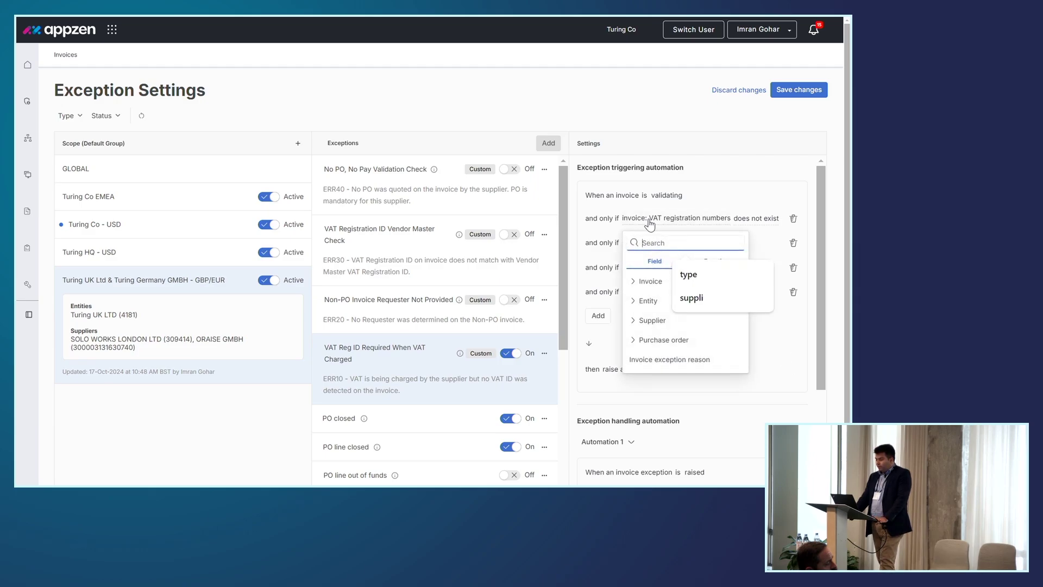
{"action": "left_click", "coordinate": [738, 220]}
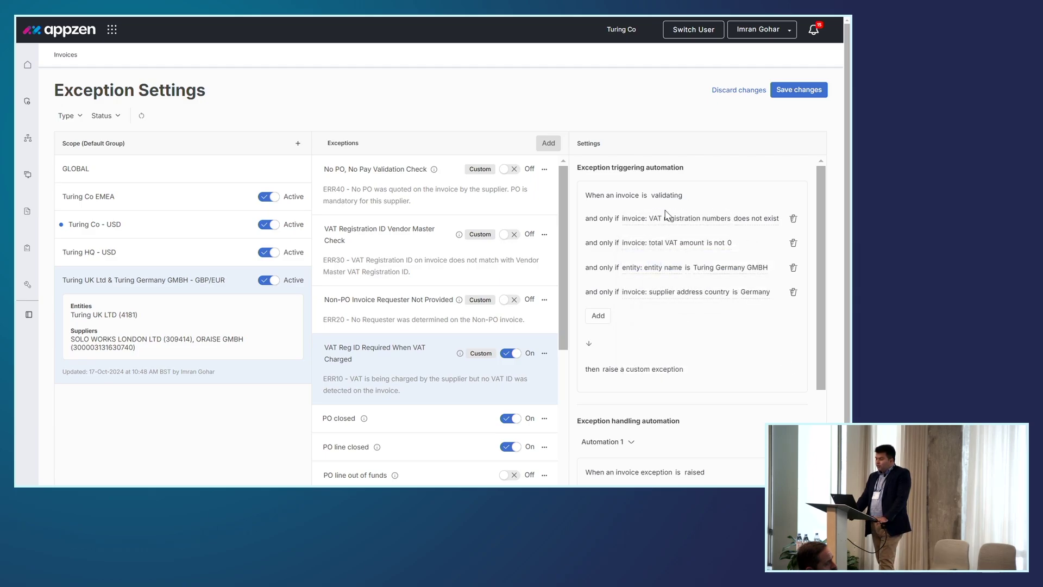
Examine the handling automation of the VAT Reg ID Required When VAT Charged exception, including its task's assignee settings
{"action": "scroll", "coordinate": [402, 354], "scroll_direction": "down", "scroll_amount": 3}
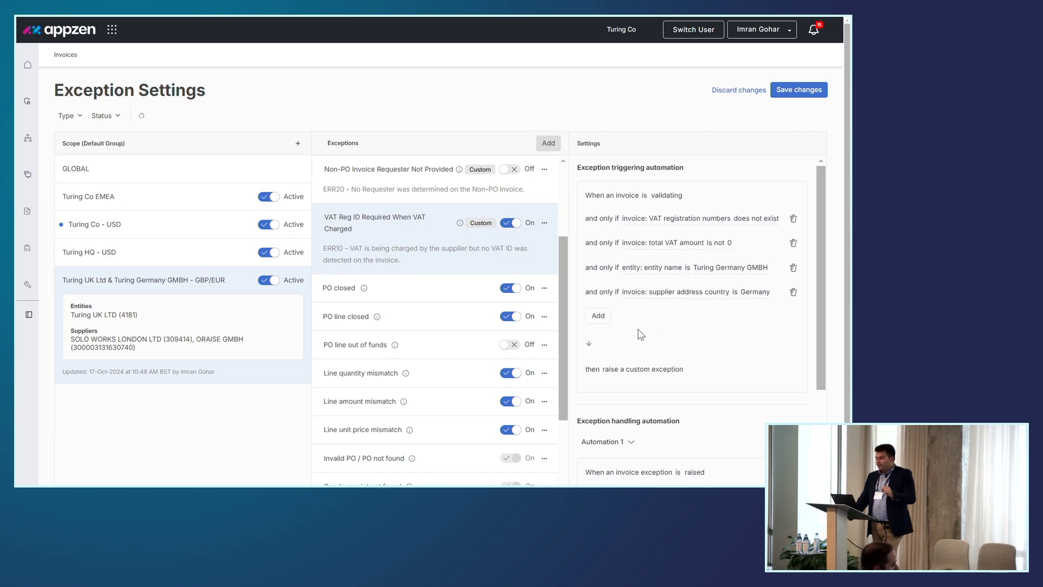
{"action": "scroll", "coordinate": [641, 334], "scroll_direction": "down", "scroll_amount": 5}
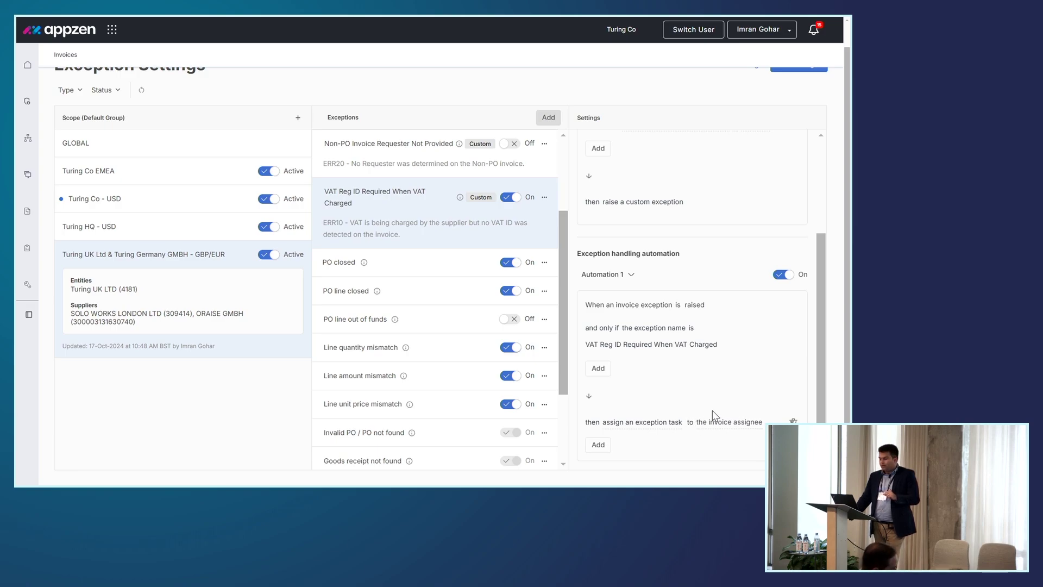
{"action": "left_click", "coordinate": [727, 422]}
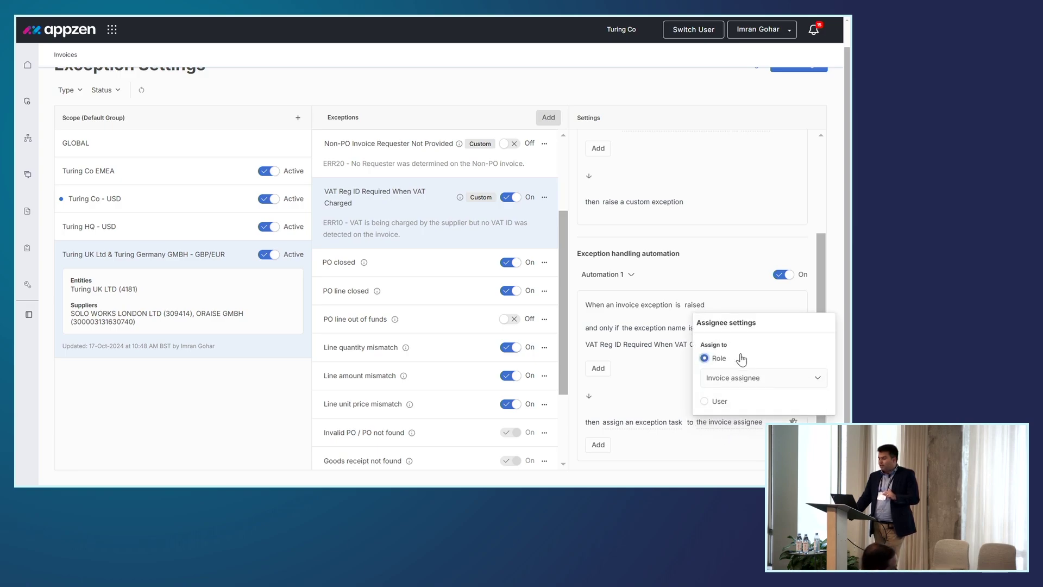
{"action": "left_click", "coordinate": [673, 382]}
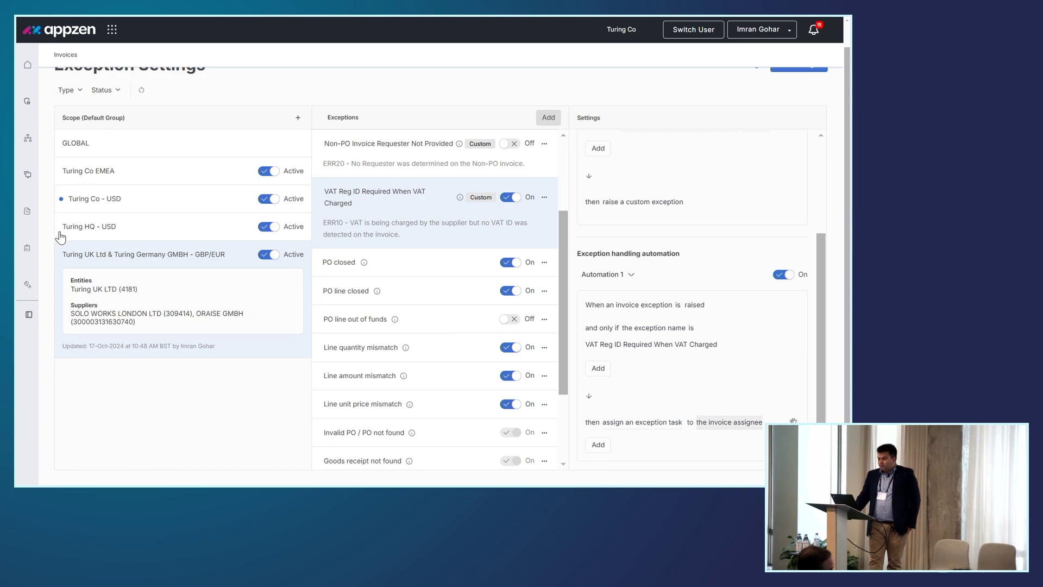
Open the NCR Local invoice from the Autonomous AP Invoice workbench
{"action": "scroll", "coordinate": [59, 235], "scroll_direction": "up", "scroll_amount": 1}
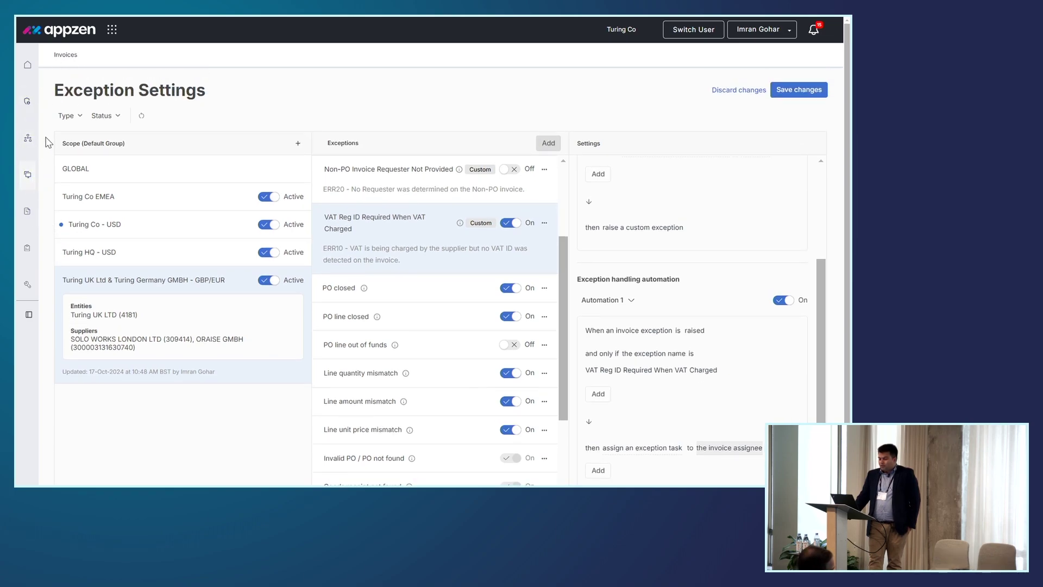
{"action": "left_click", "coordinate": [29, 315]}
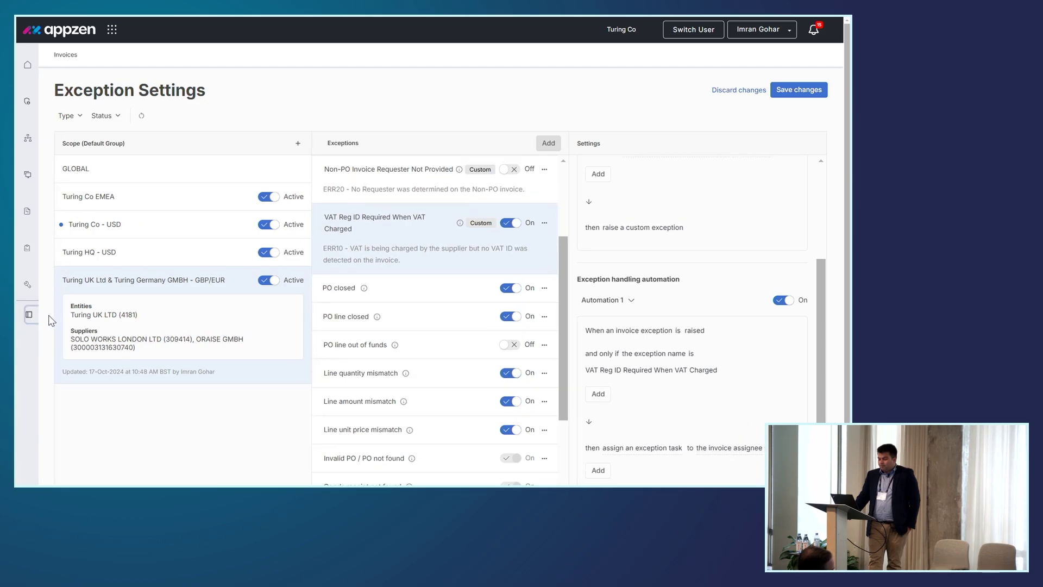
{"action": "left_click", "coordinate": [29, 315]}
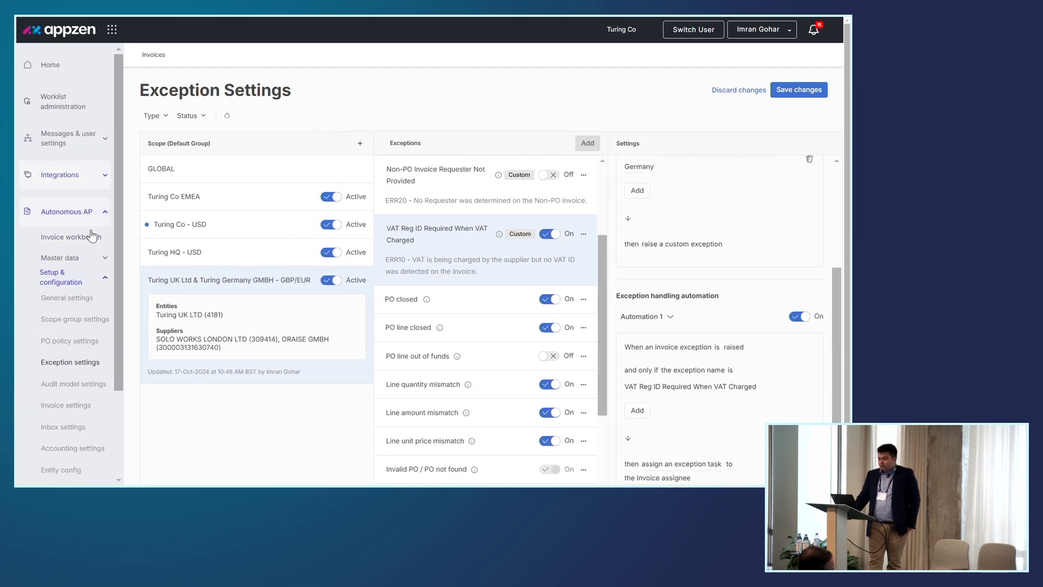
{"action": "left_click", "coordinate": [88, 239]}
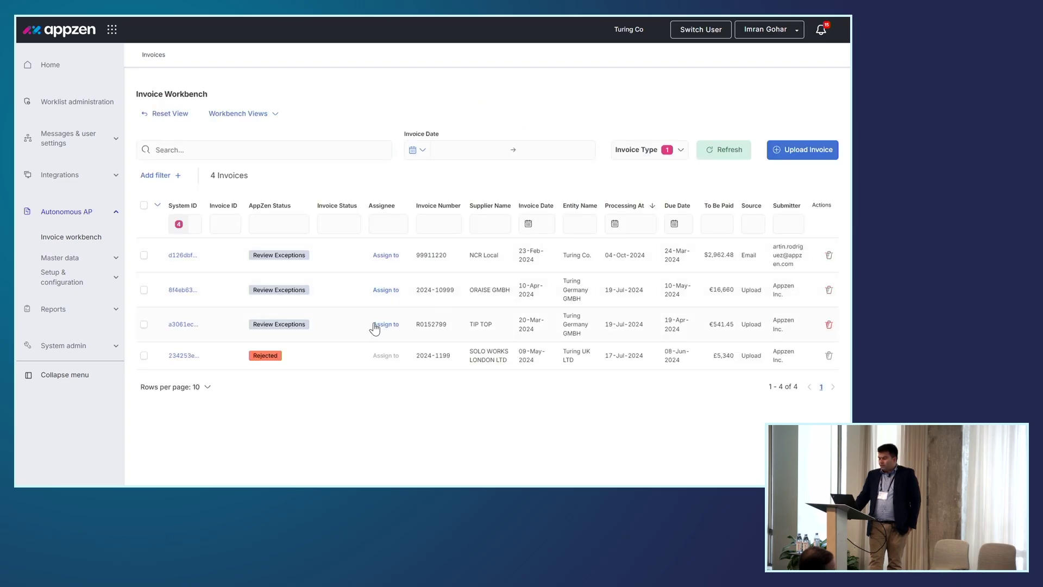
{"action": "left_click", "coordinate": [190, 257]}
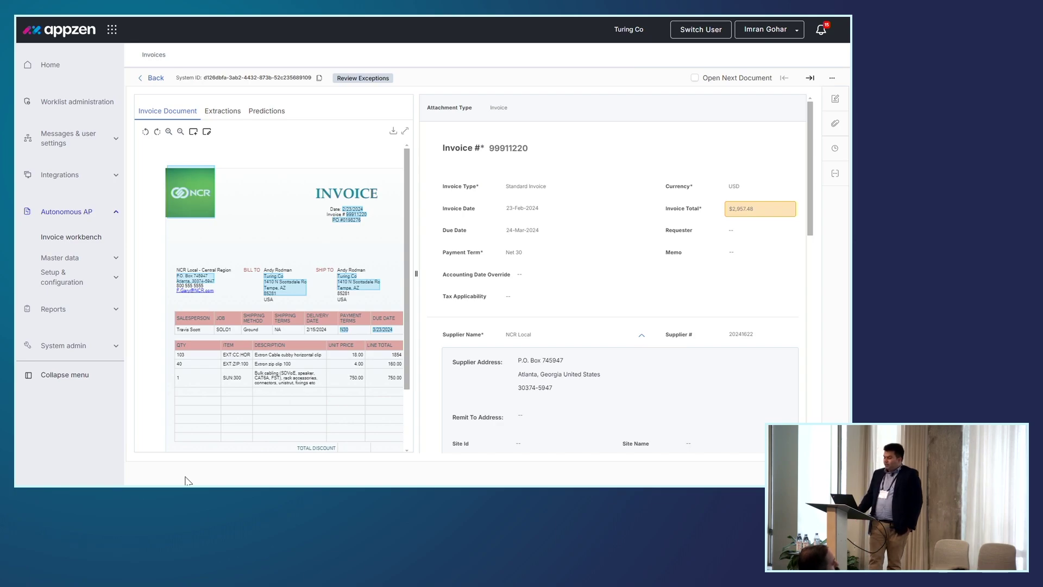
Review the NCR Local invoice's header fields and invoice lines, collapsing the supplier address details
{"action": "left_click", "coordinate": [72, 382]}
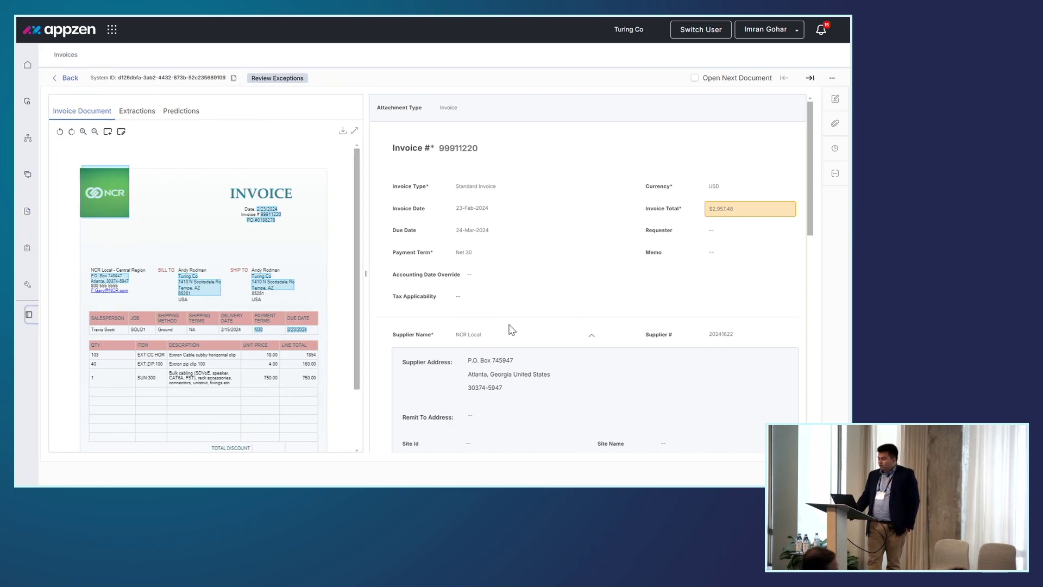
{"action": "scroll", "coordinate": [513, 326], "scroll_direction": "down", "scroll_amount": 1}
{"action": "left_click", "coordinate": [592, 271]}
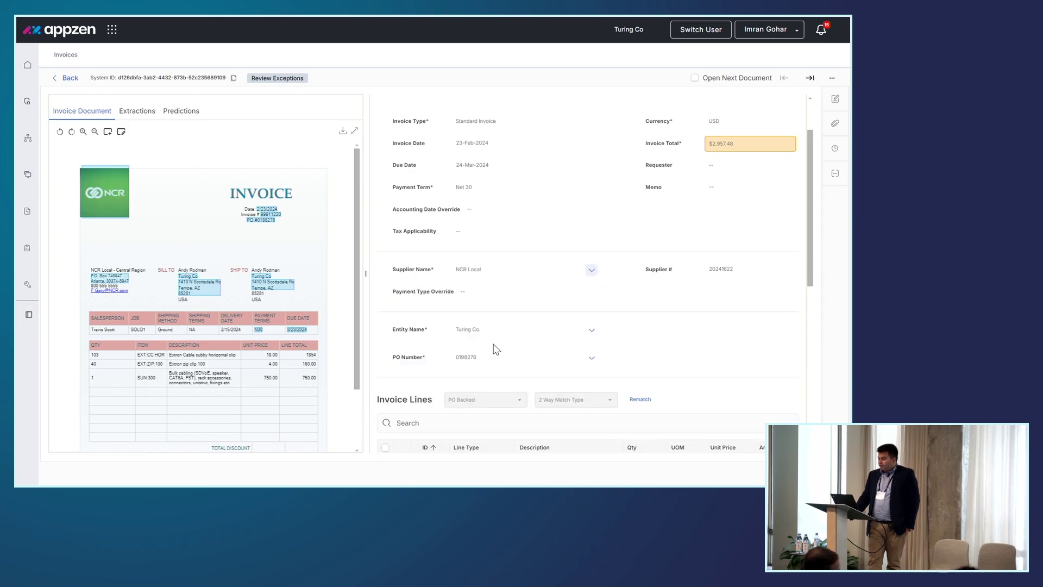
{"action": "scroll", "coordinate": [601, 318], "scroll_direction": "down", "scroll_amount": 3}
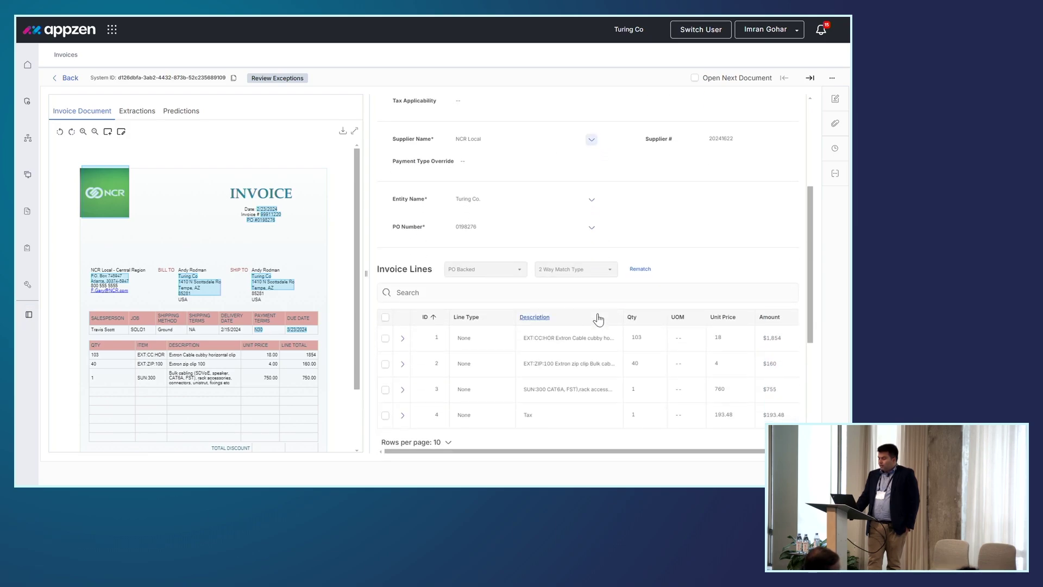
{"action": "scroll", "coordinate": [621, 270], "scroll_direction": "up", "scroll_amount": 5}
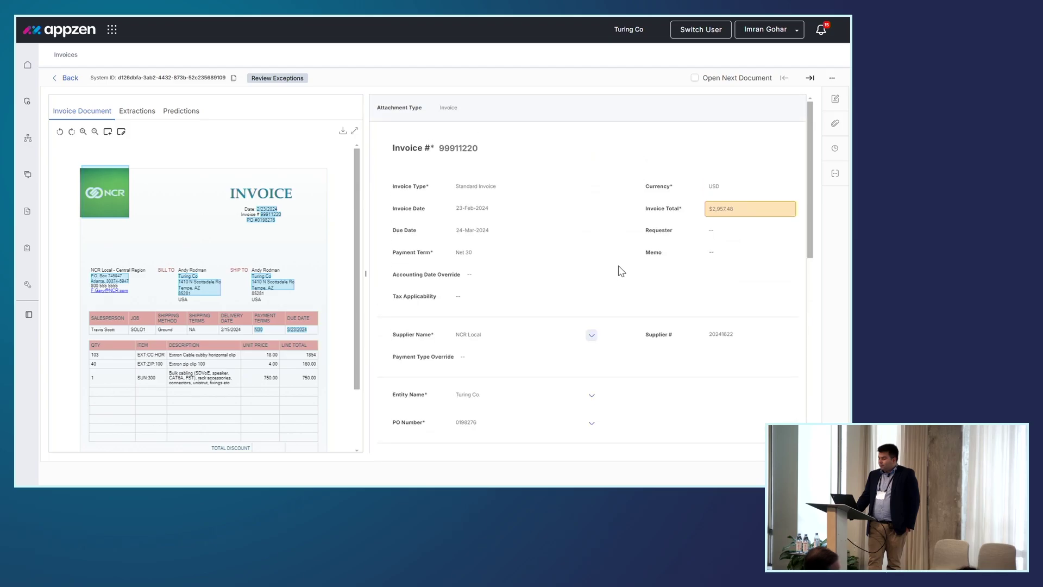
Examine all exceptions on the NCR Local invoice, including who the Line Unit Price Mismatch is assigned to
{"action": "left_click", "coordinate": [835, 99]}
{"action": "left_click", "coordinate": [776, 157]}
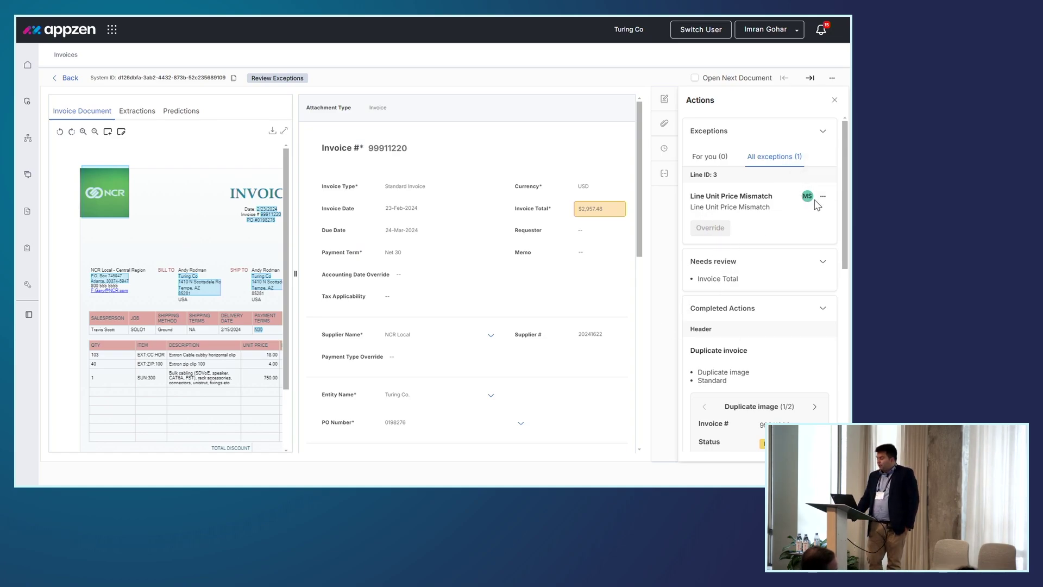
{"action": "mouse_move", "coordinate": [809, 198]}
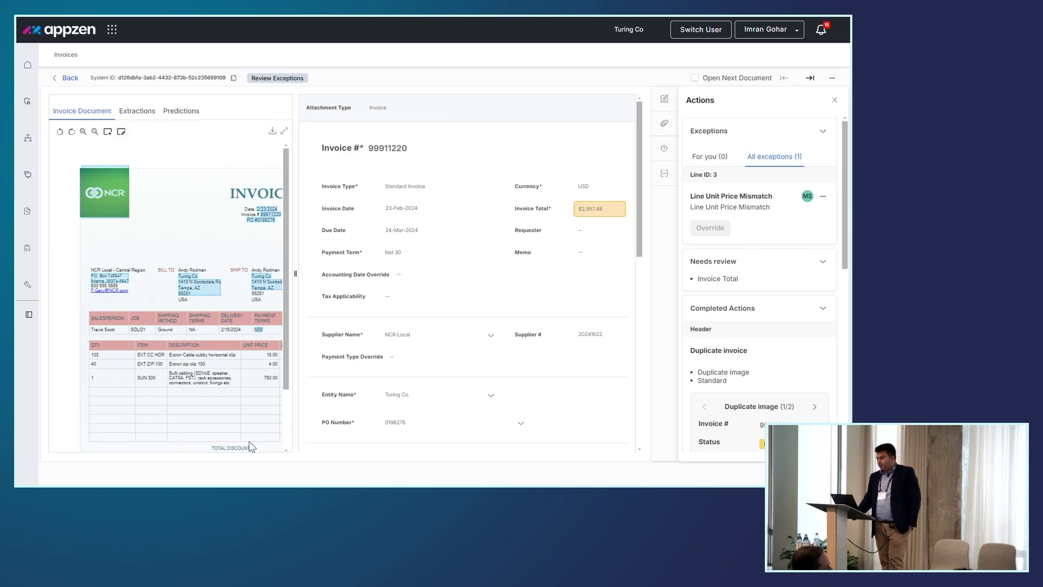
Return to the Invoice Workbench and open the TIP TOP invoice with its VAT Reg ID exception
{"action": "left_click", "coordinate": [71, 79]}
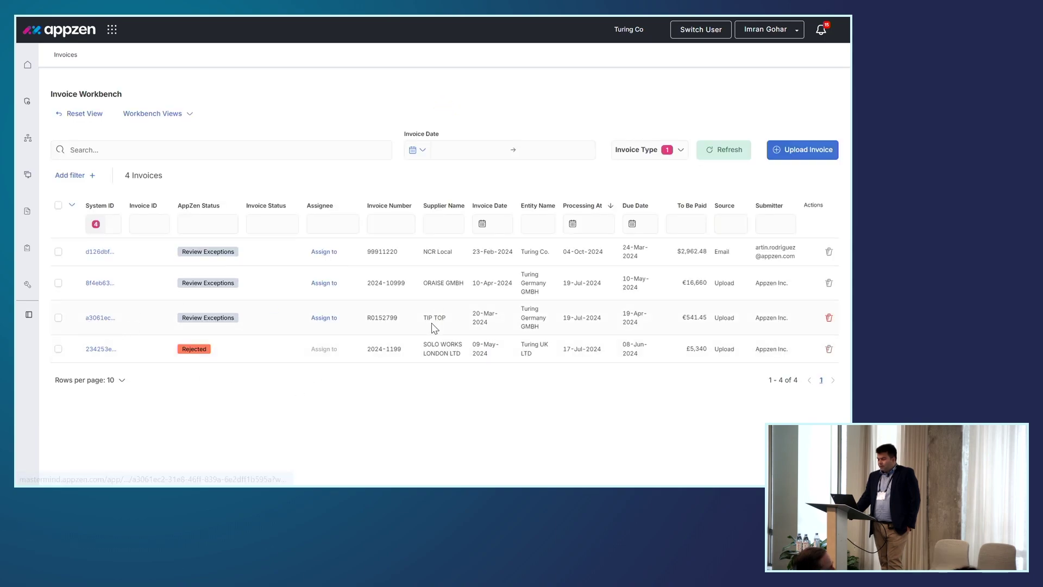
{"action": "left_click", "coordinate": [100, 319]}
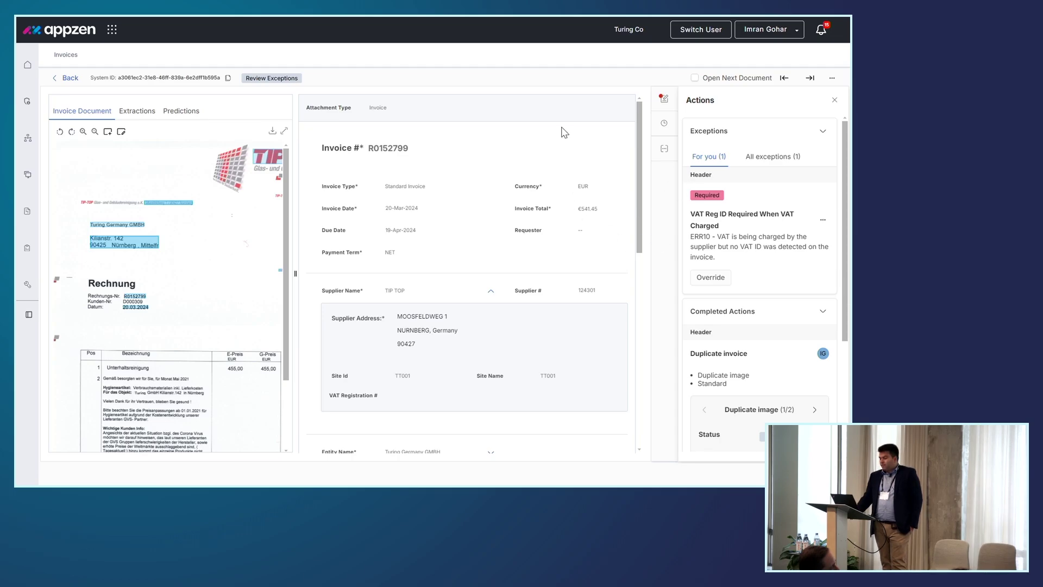
Switch to the incognito browser window and sign in with the Turing assignee's saved username and password
{"action": "left_click", "coordinate": [433, 53]}
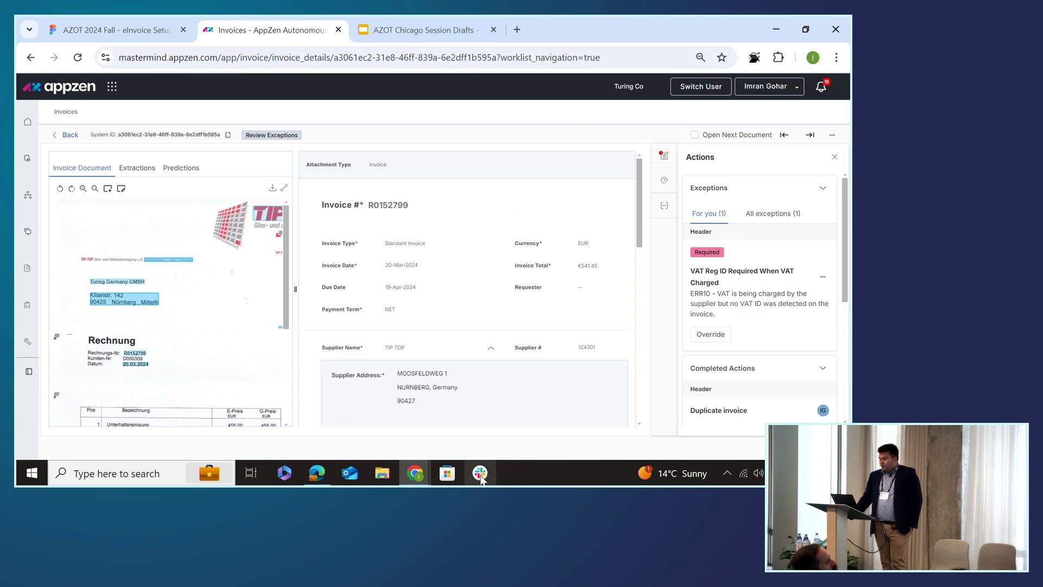
{"action": "mouse_move", "coordinate": [416, 473]}
{"action": "left_click", "coordinate": [474, 434]}
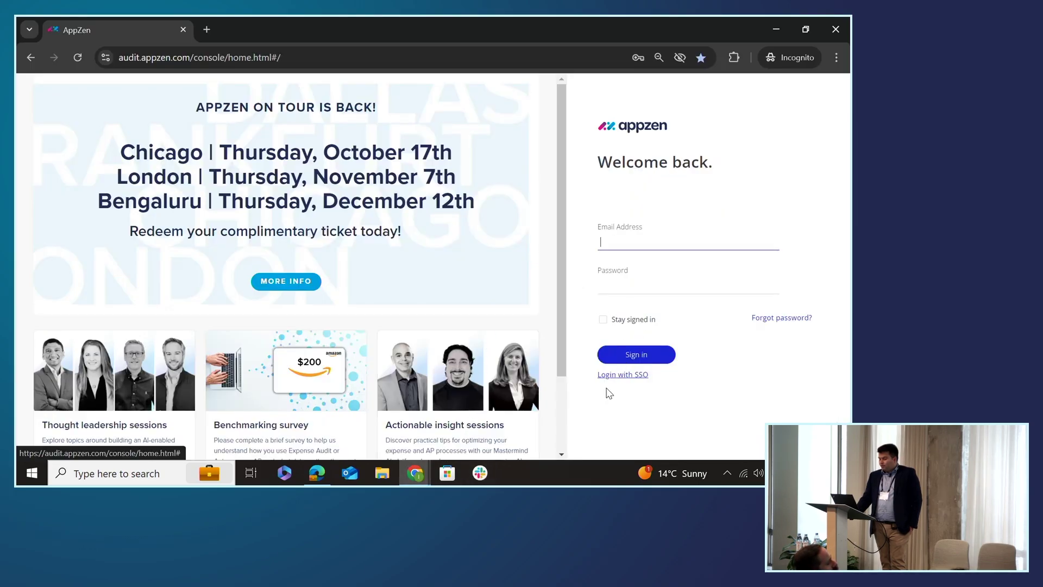
{"action": "left_click", "coordinate": [647, 241]}
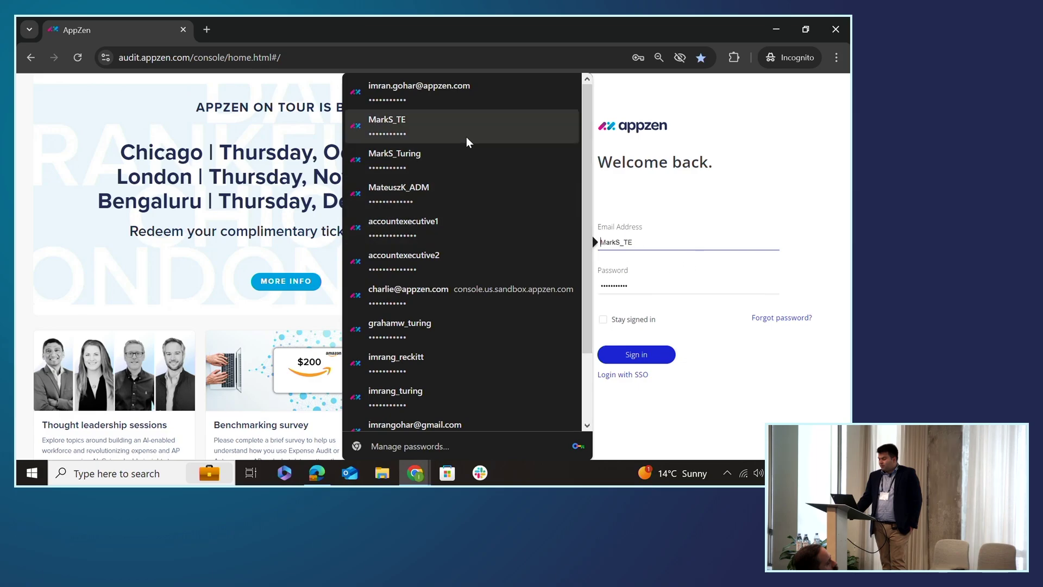
{"action": "left_click", "coordinate": [471, 153]}
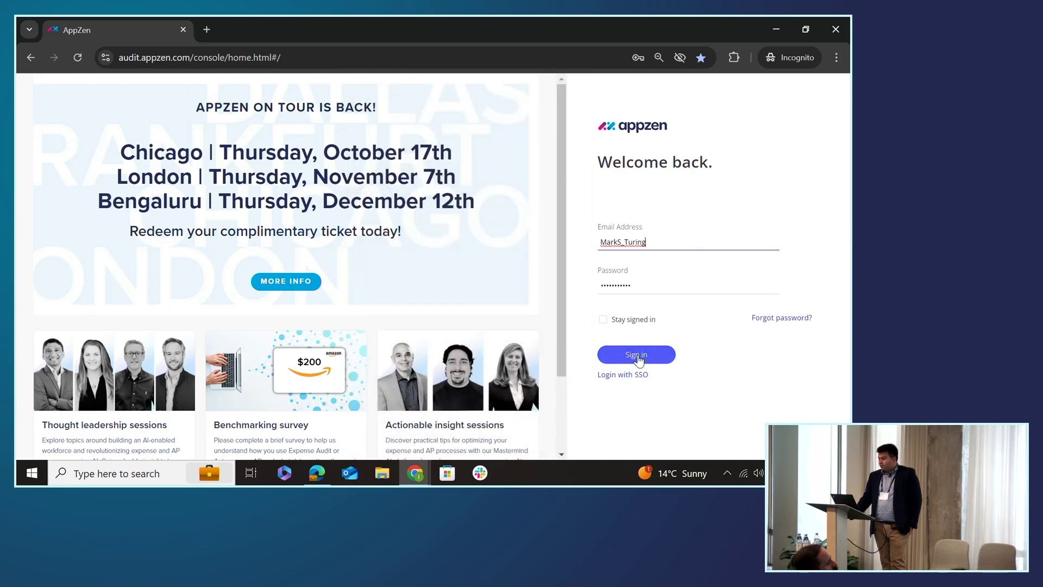
{"action": "left_click", "coordinate": [637, 354]}
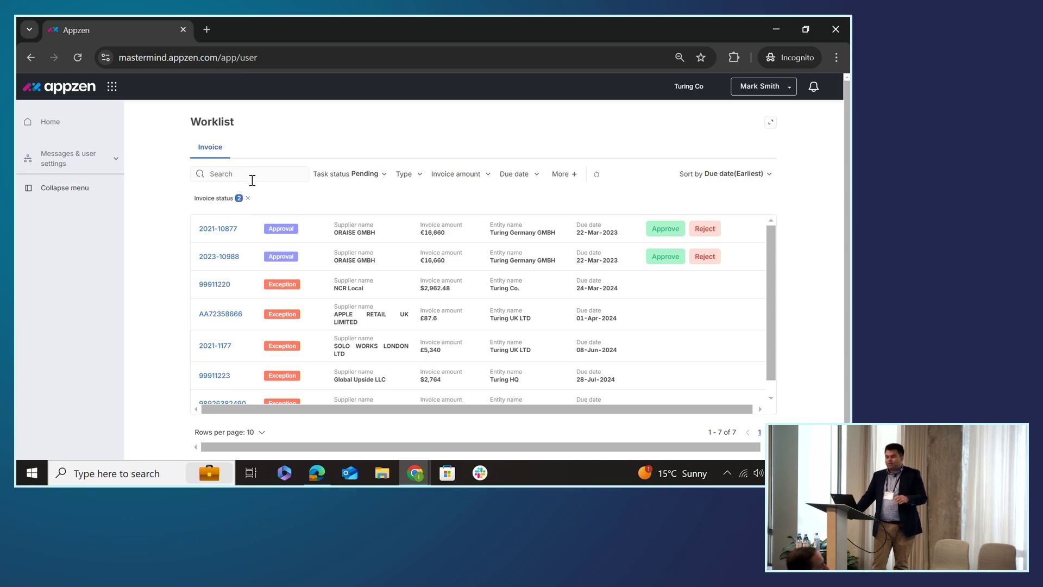
Filter the pending invoice Worklist to tasks of type Exception
{"action": "scroll", "coordinate": [327, 222], "scroll_direction": "down", "scroll_amount": 1}
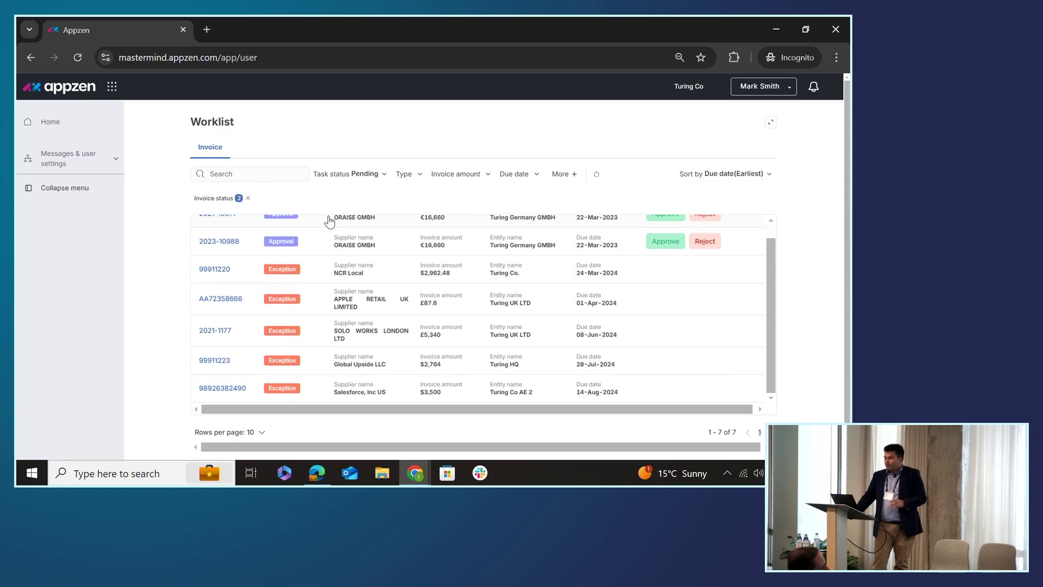
{"action": "scroll", "coordinate": [329, 221], "scroll_direction": "up", "scroll_amount": 1}
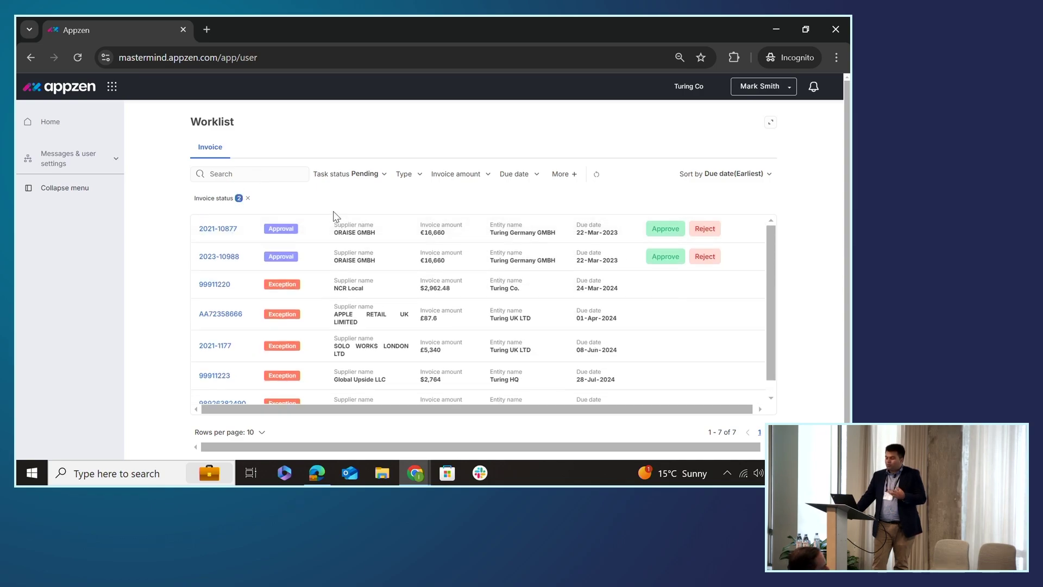
{"action": "left_click", "coordinate": [415, 179]}
{"action": "left_click", "coordinate": [363, 177]}
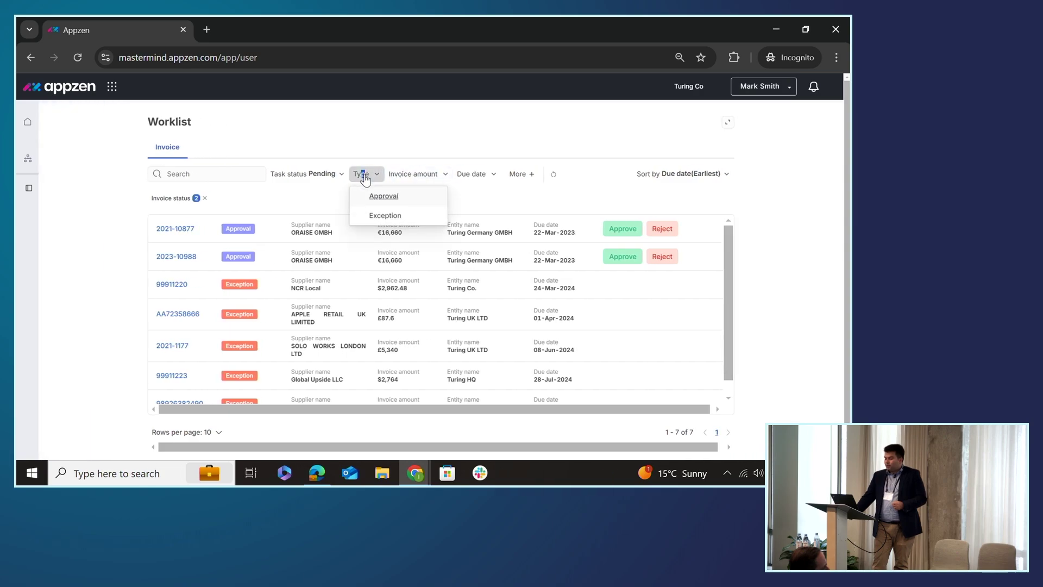
{"action": "left_click", "coordinate": [392, 217]}
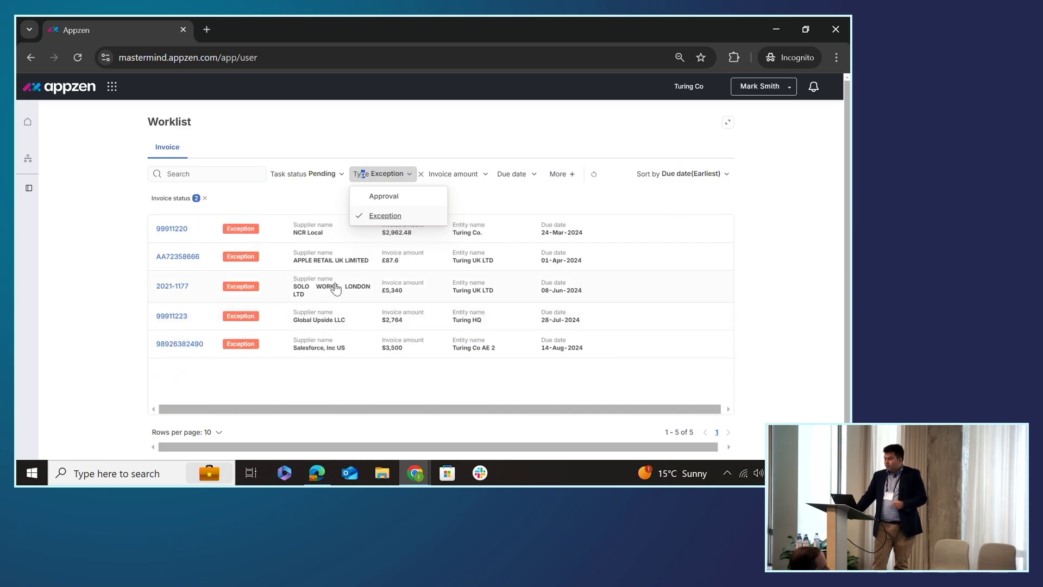
{"action": "left_click", "coordinate": [298, 210]}
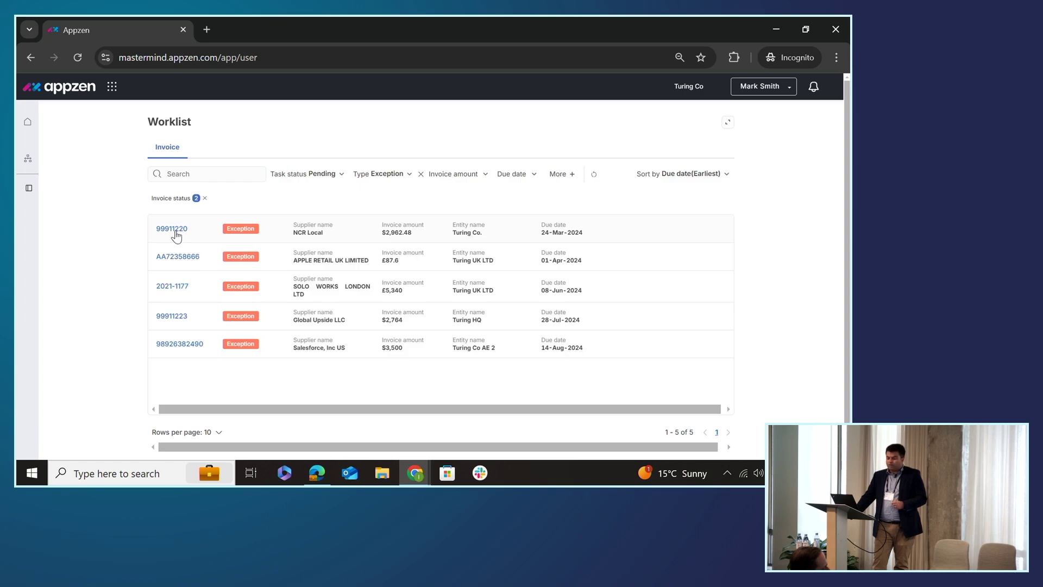
Open the NCR Local invoice, then compare its mismatched invoice line with the PO line in the expanded Worklist
{"action": "left_click", "coordinate": [174, 231]}
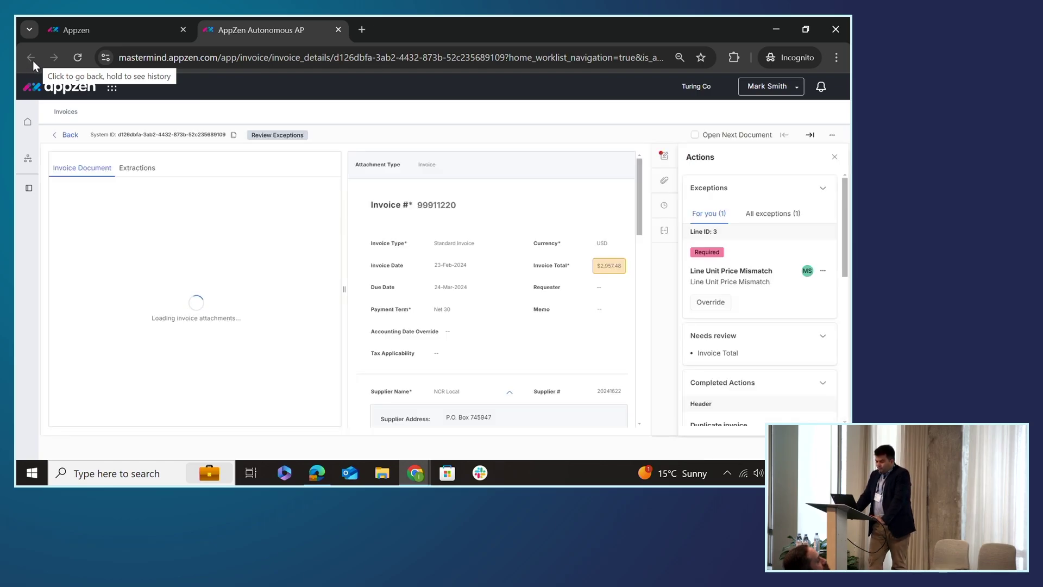
{"action": "left_click", "coordinate": [150, 22]}
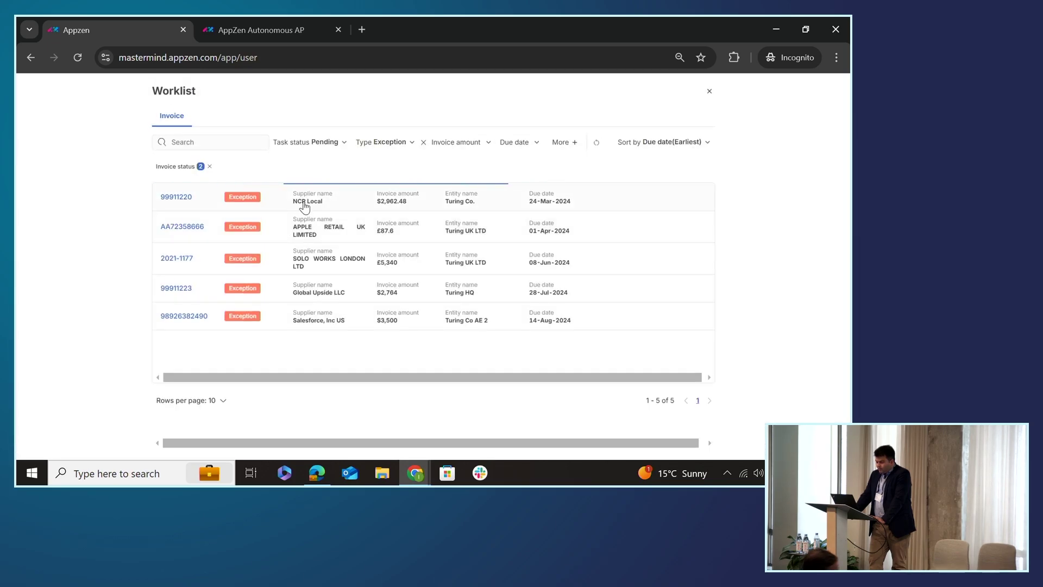
{"action": "scroll", "coordinate": [381, 257], "scroll_direction": "down", "scroll_amount": 3}
{"action": "scroll", "coordinate": [381, 258], "scroll_direction": "up", "scroll_amount": 3}
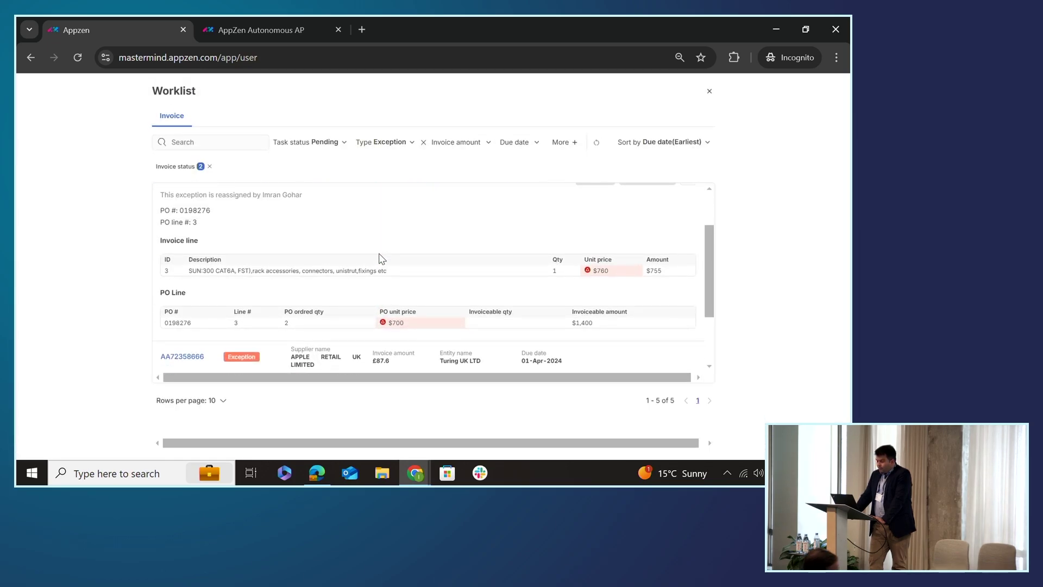
{"action": "scroll", "coordinate": [382, 258], "scroll_direction": "down", "scroll_amount": 2}
{"action": "scroll", "coordinate": [380, 259], "scroll_direction": "up", "scroll_amount": 2}
{"action": "scroll", "coordinate": [380, 259], "scroll_direction": "down", "scroll_amount": 2}
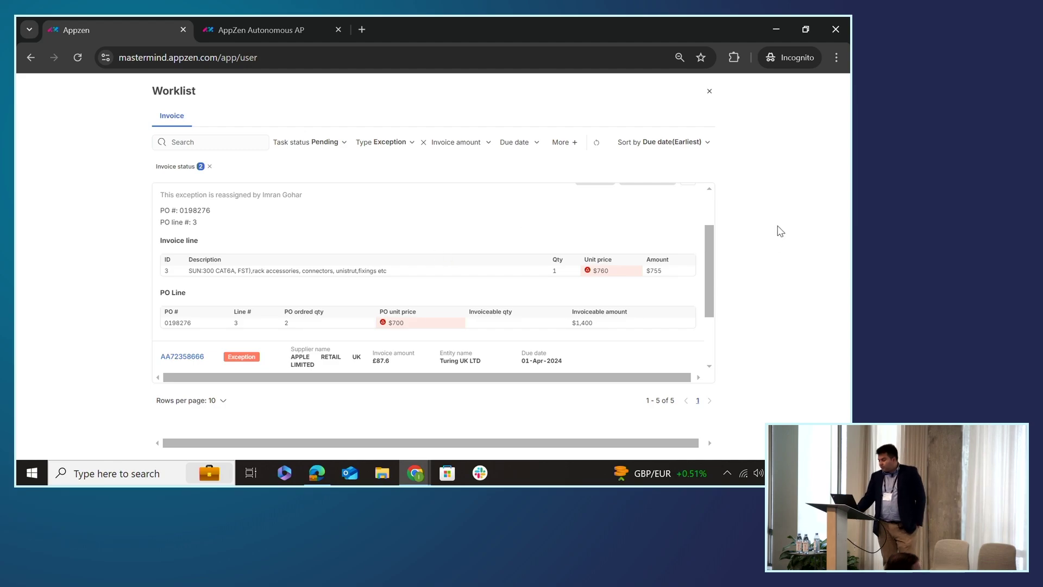
{"action": "scroll", "coordinate": [563, 226], "scroll_direction": "up", "scroll_amount": 1}
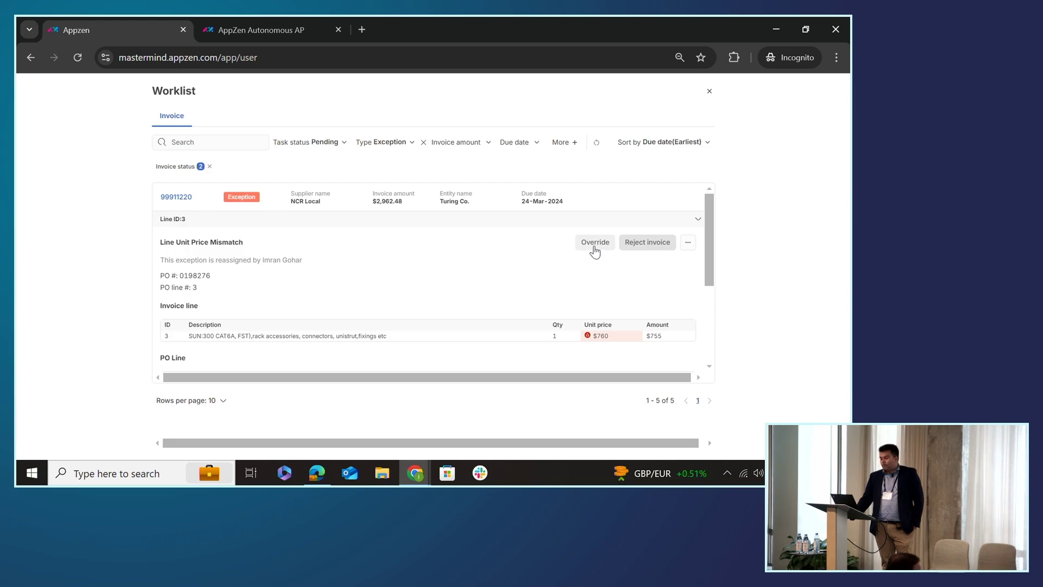
Check the additional actions for the Line Unit Price Mismatch task and view its PO line details
{"action": "left_click", "coordinate": [688, 244]}
{"action": "left_click", "coordinate": [565, 294]}
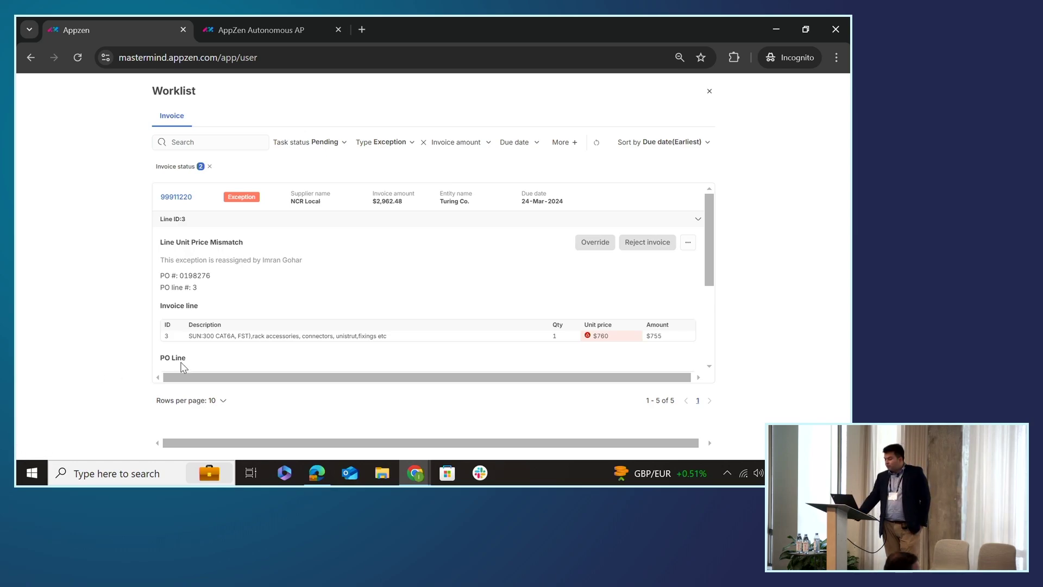
{"action": "scroll", "coordinate": [310, 306], "scroll_direction": "down", "scroll_amount": 1}
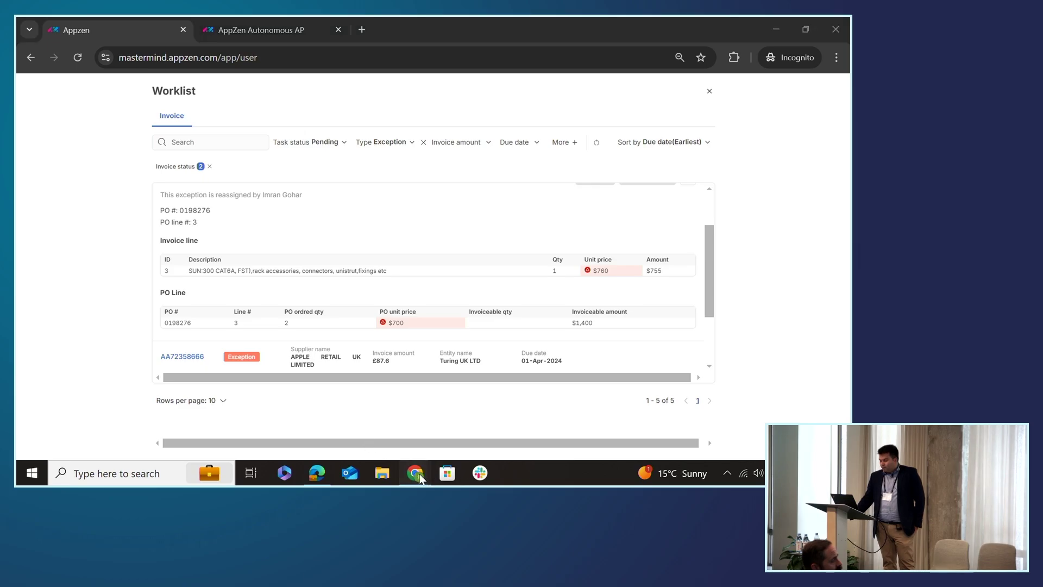
Switch back to the administrator's browser window and open the Automations list of the Mastermind Platform
{"action": "mouse_move", "coordinate": [415, 473]}
{"action": "left_click", "coordinate": [371, 418]}
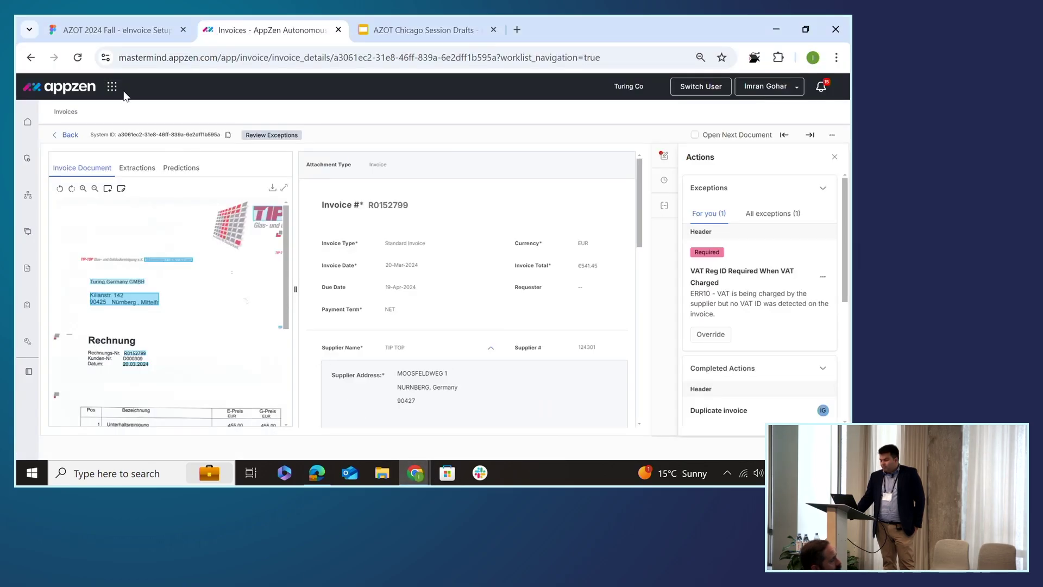
{"action": "left_click", "coordinate": [113, 88]}
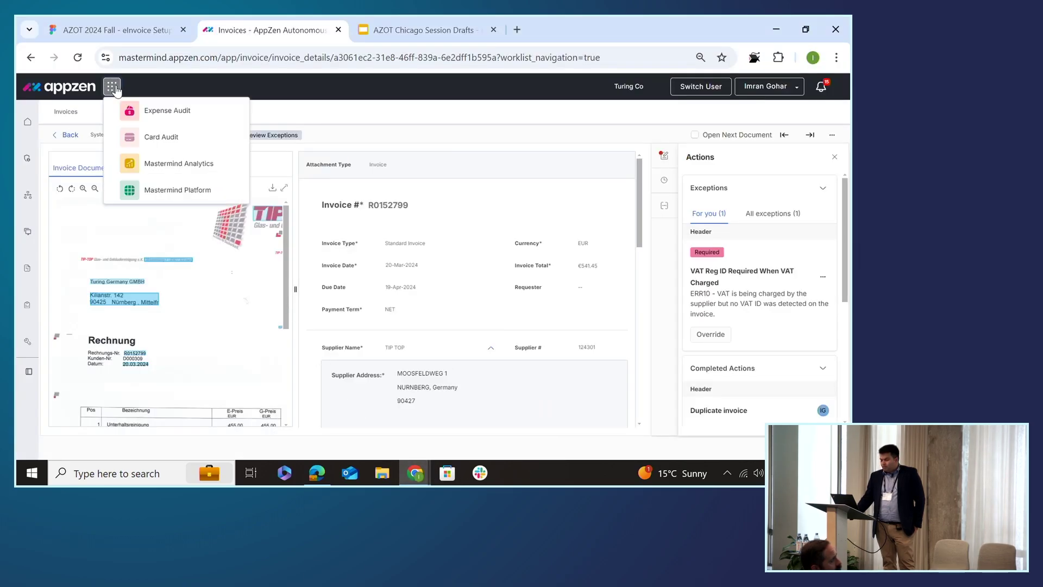
{"action": "left_click", "coordinate": [167, 191]}
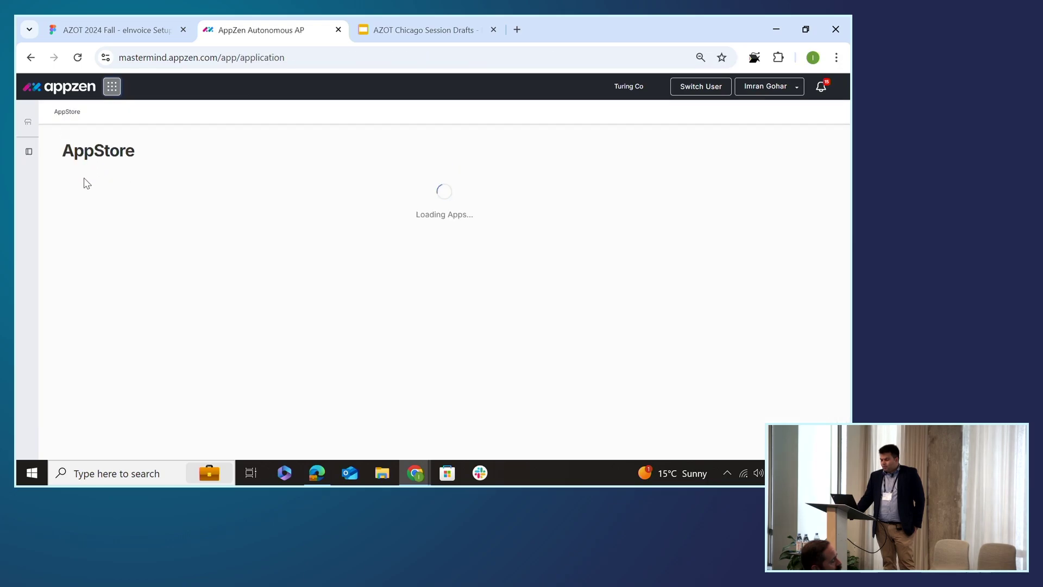
{"action": "left_click", "coordinate": [28, 155]}
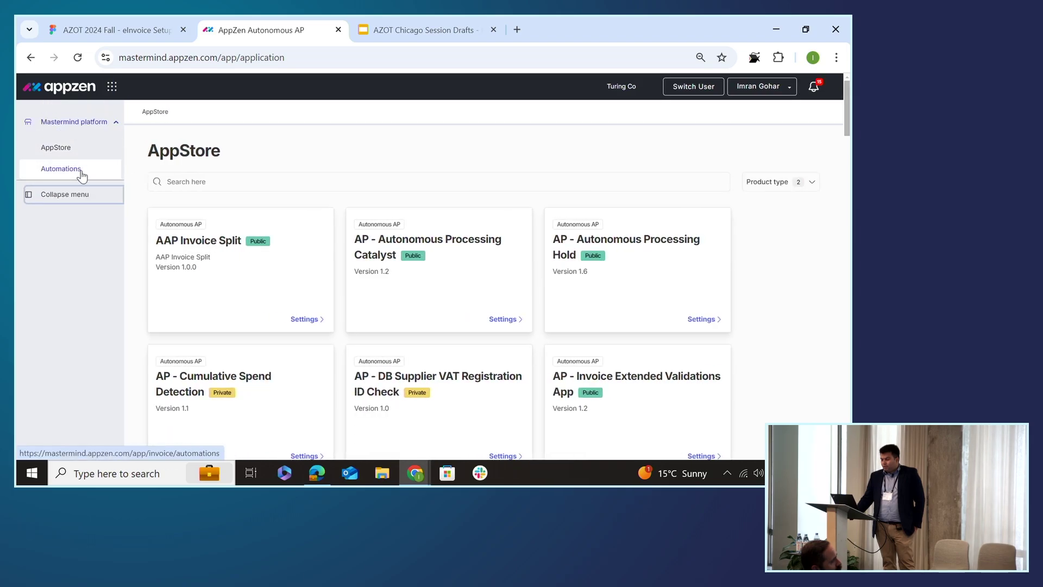
{"action": "left_click", "coordinate": [80, 170]}
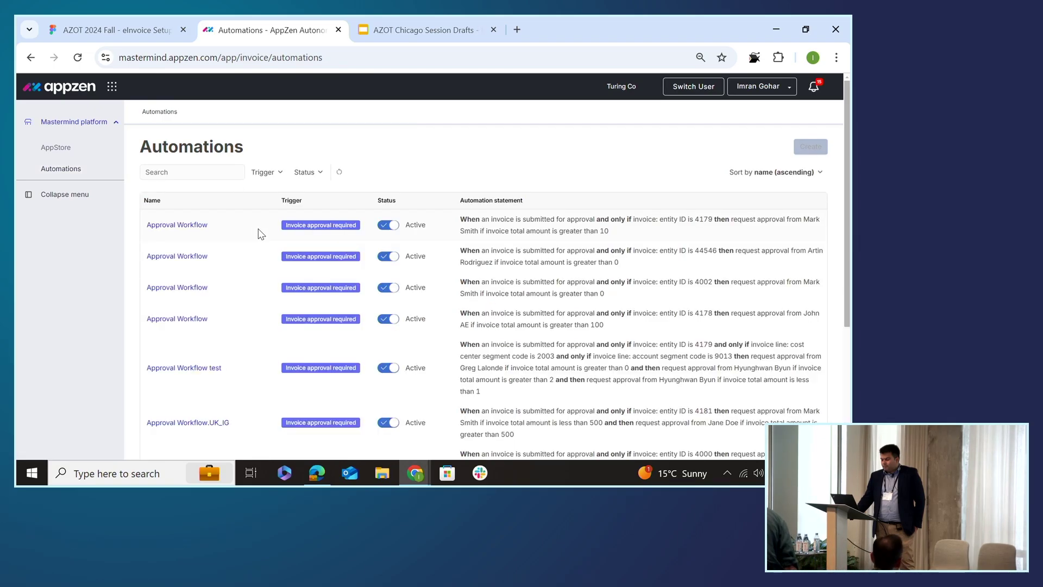
Open the Marketing - HQ automation and add a condition on the invoice header's invoice type field, searching the fields for "type"
{"action": "scroll", "coordinate": [258, 236], "scroll_direction": "down", "scroll_amount": 4}
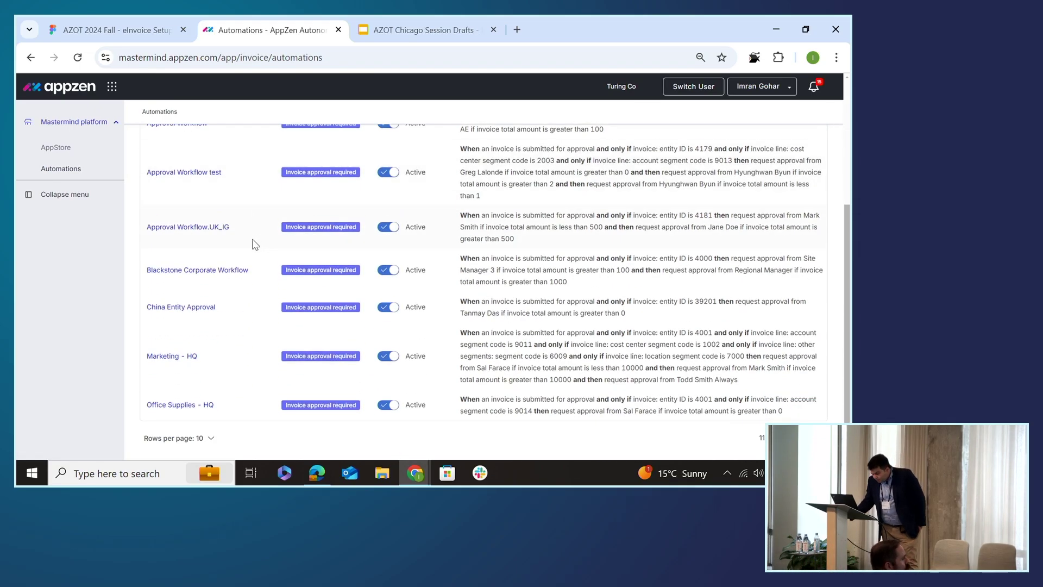
{"action": "left_click", "coordinate": [184, 353]}
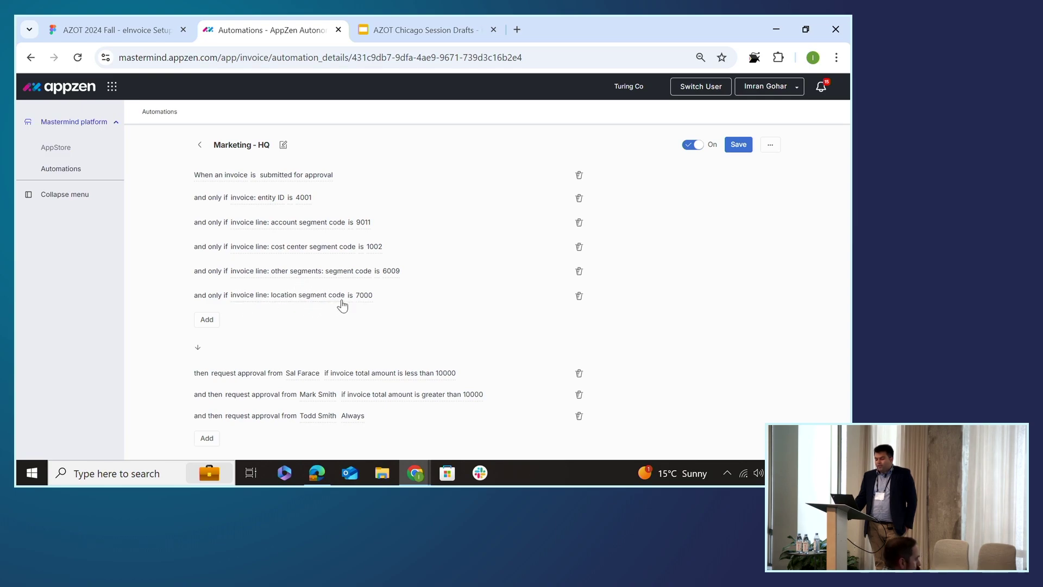
{"action": "left_click", "coordinate": [207, 321]}
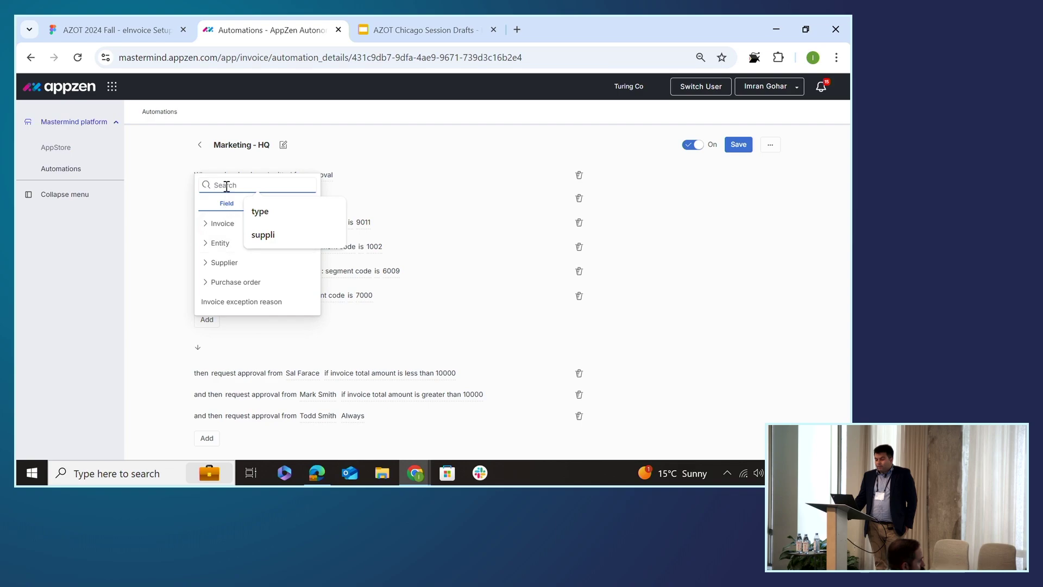
{"action": "left_click", "coordinate": [260, 212]}
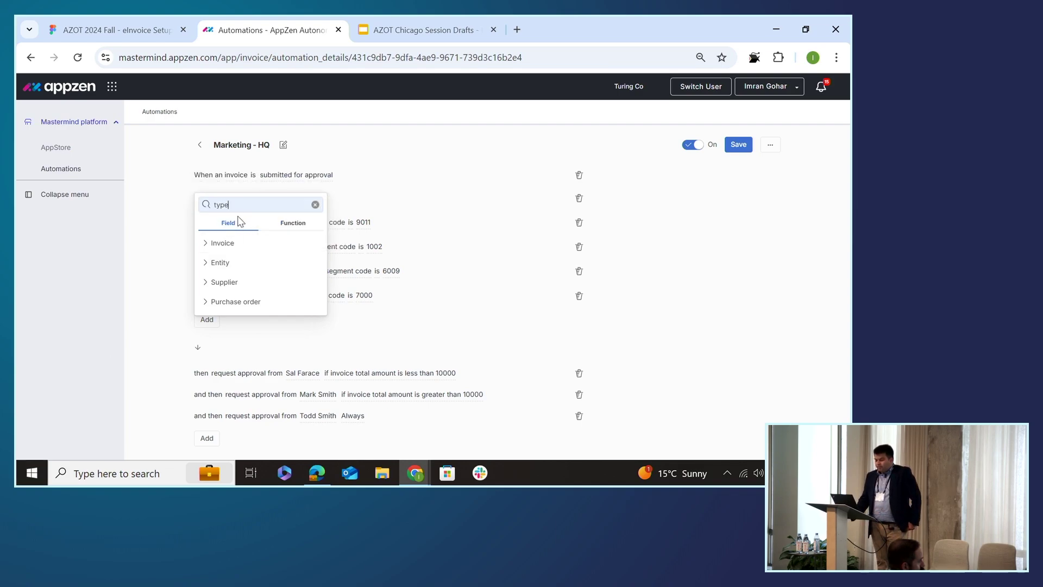
{"action": "left_click", "coordinate": [220, 243]}
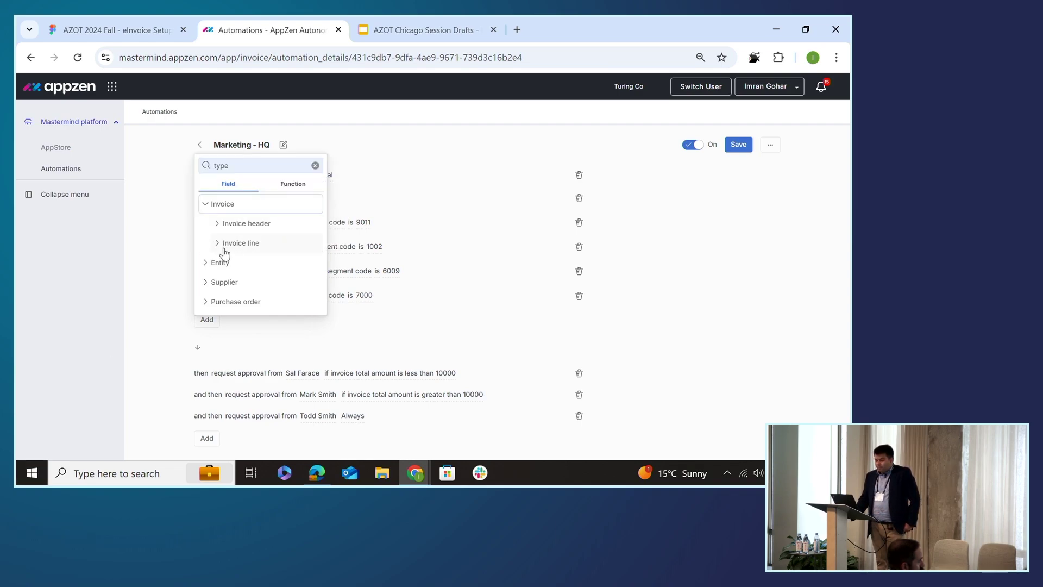
{"action": "left_click", "coordinate": [250, 225]}
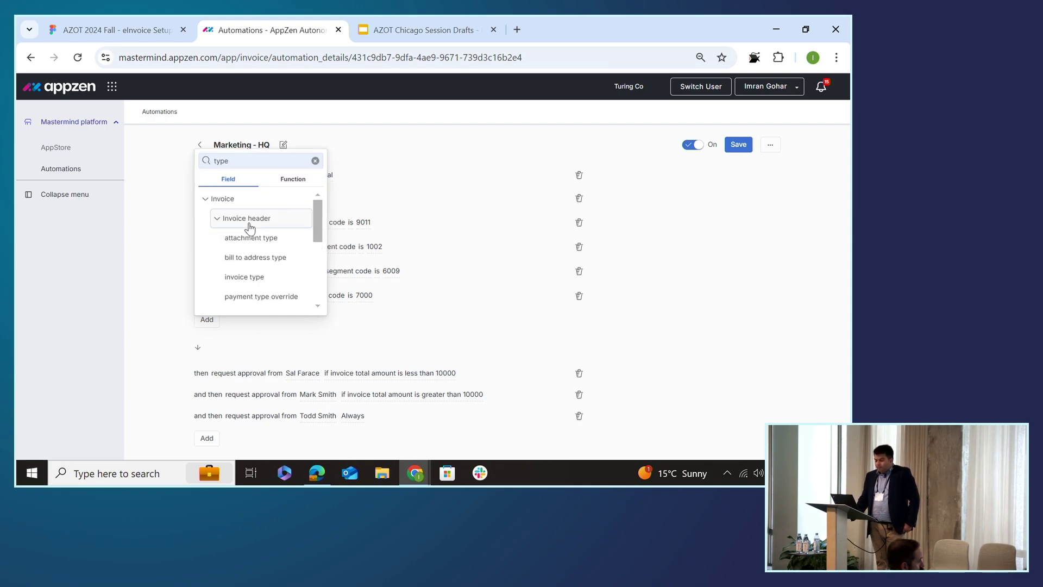
{"action": "left_click", "coordinate": [262, 277]}
Set the new invoice type condition's value to Proforma
{"action": "left_click", "coordinate": [320, 320]}
{"action": "left_click", "coordinate": [354, 373]}
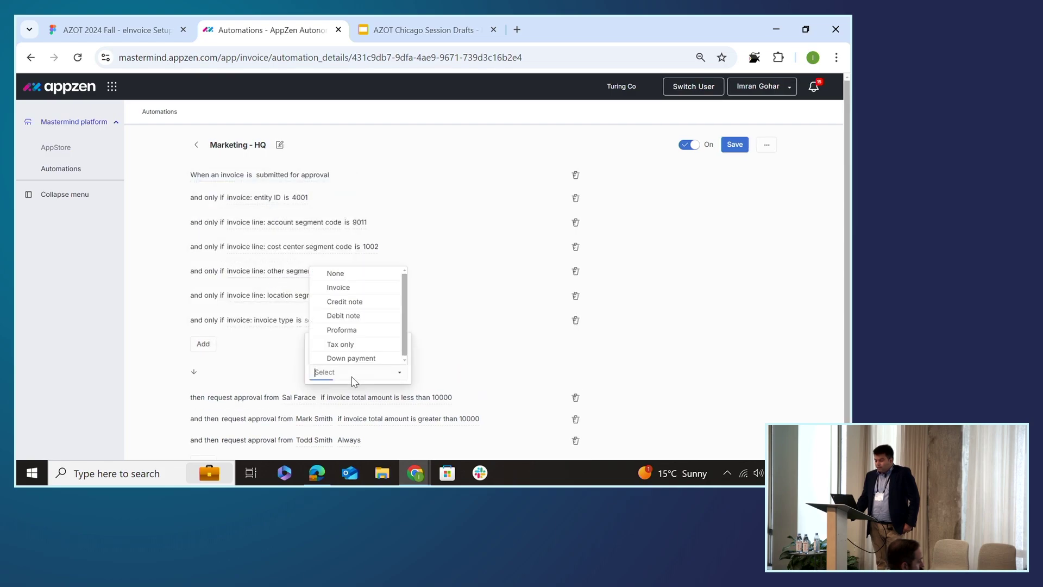
{"action": "left_click", "coordinate": [361, 332]}
{"action": "left_click", "coordinate": [278, 356]}
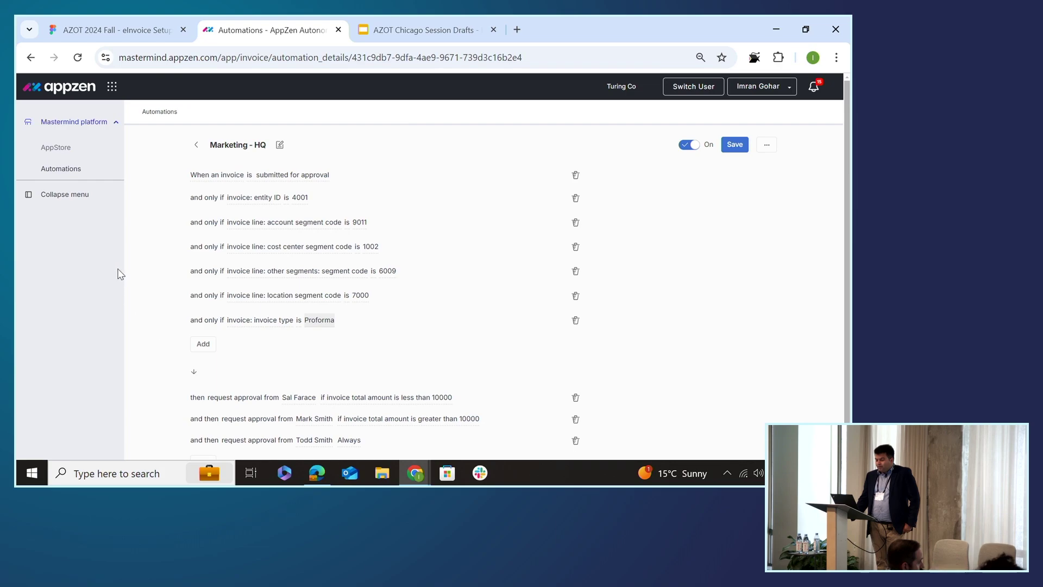
{"action": "scroll", "coordinate": [139, 308], "scroll_direction": "down", "scroll_amount": 1}
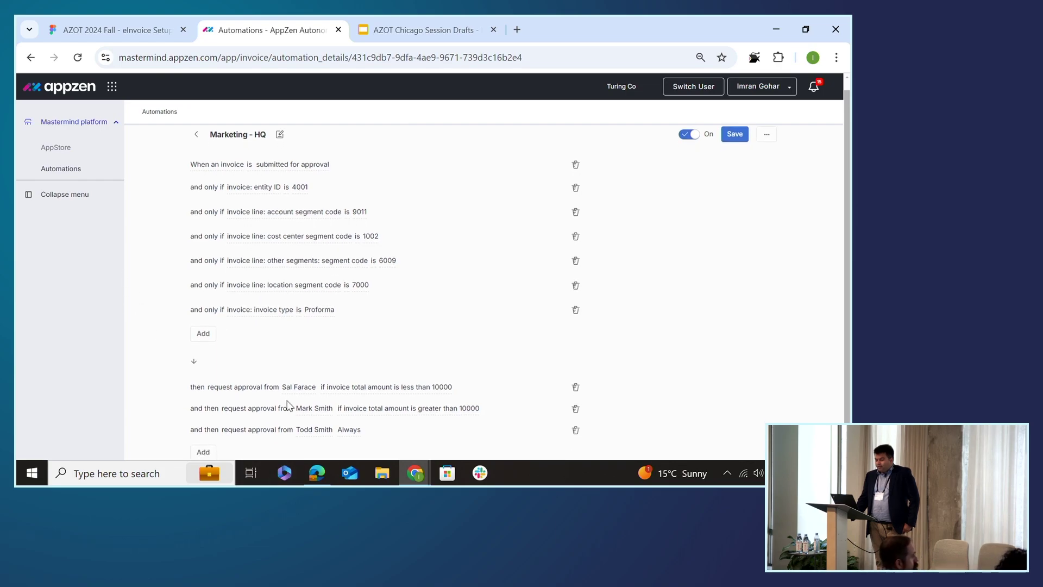